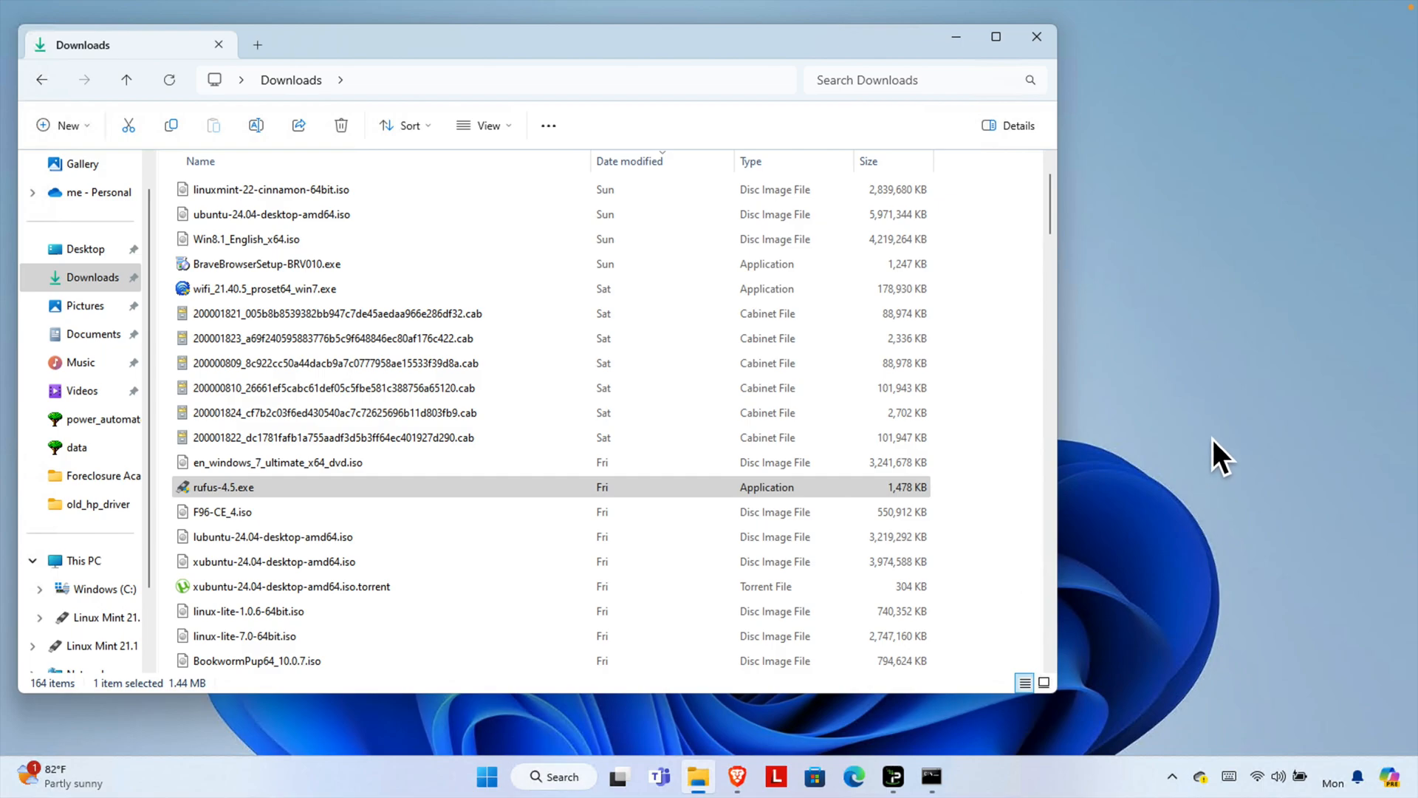
Locate the rufus-4.5.exe program and the Win8.1_English_x64.iso image in the Downloads folder
{"action": "left_click", "coordinate": [197, 492]}
{"action": "double_click", "coordinate": [242, 492]}
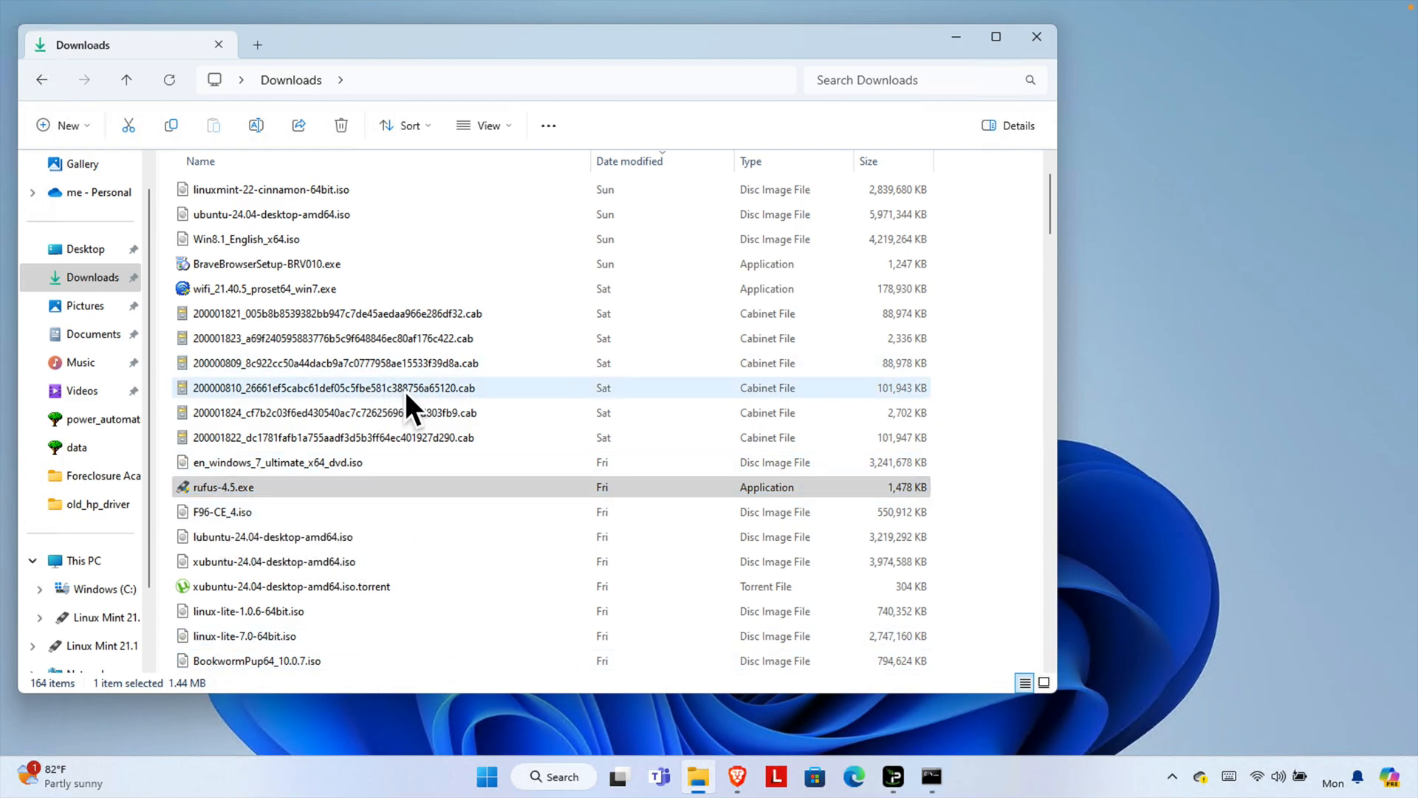
{"action": "left_click", "coordinate": [260, 243]}
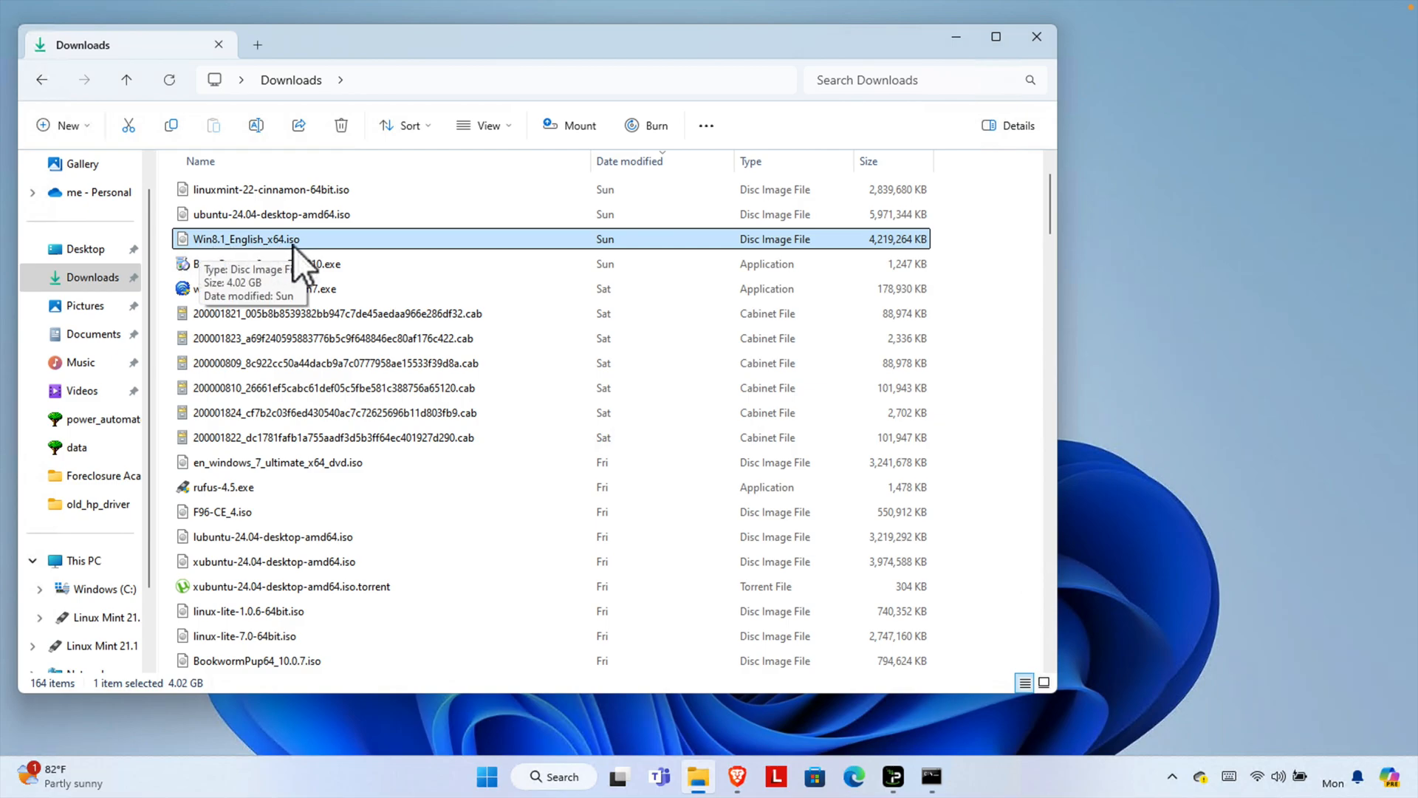
{"action": "left_click", "coordinate": [227, 487]}
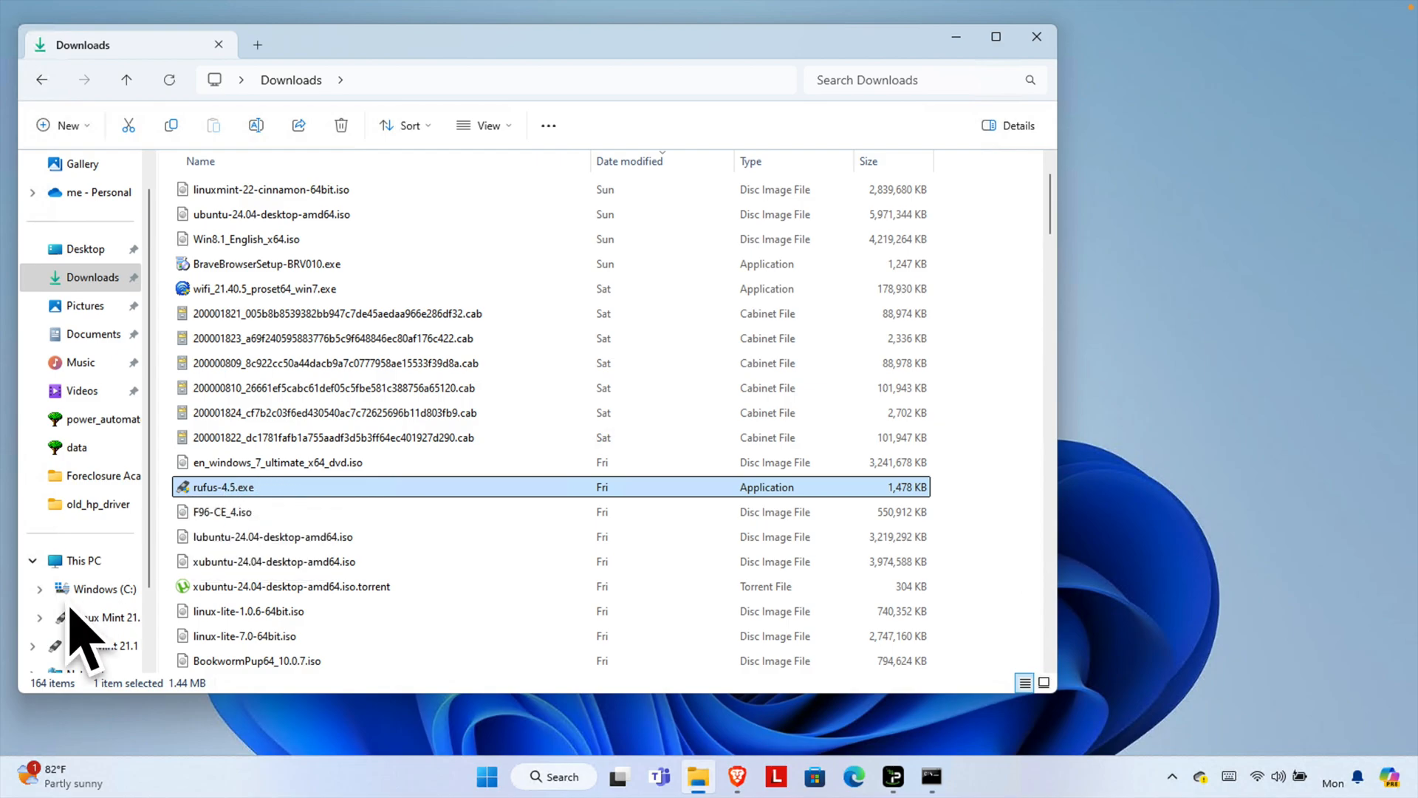
Check the computer's drives for the connected Linux Mint 21.1 Cinnamon USB drive (D:)
{"action": "left_click", "coordinate": [96, 588]}
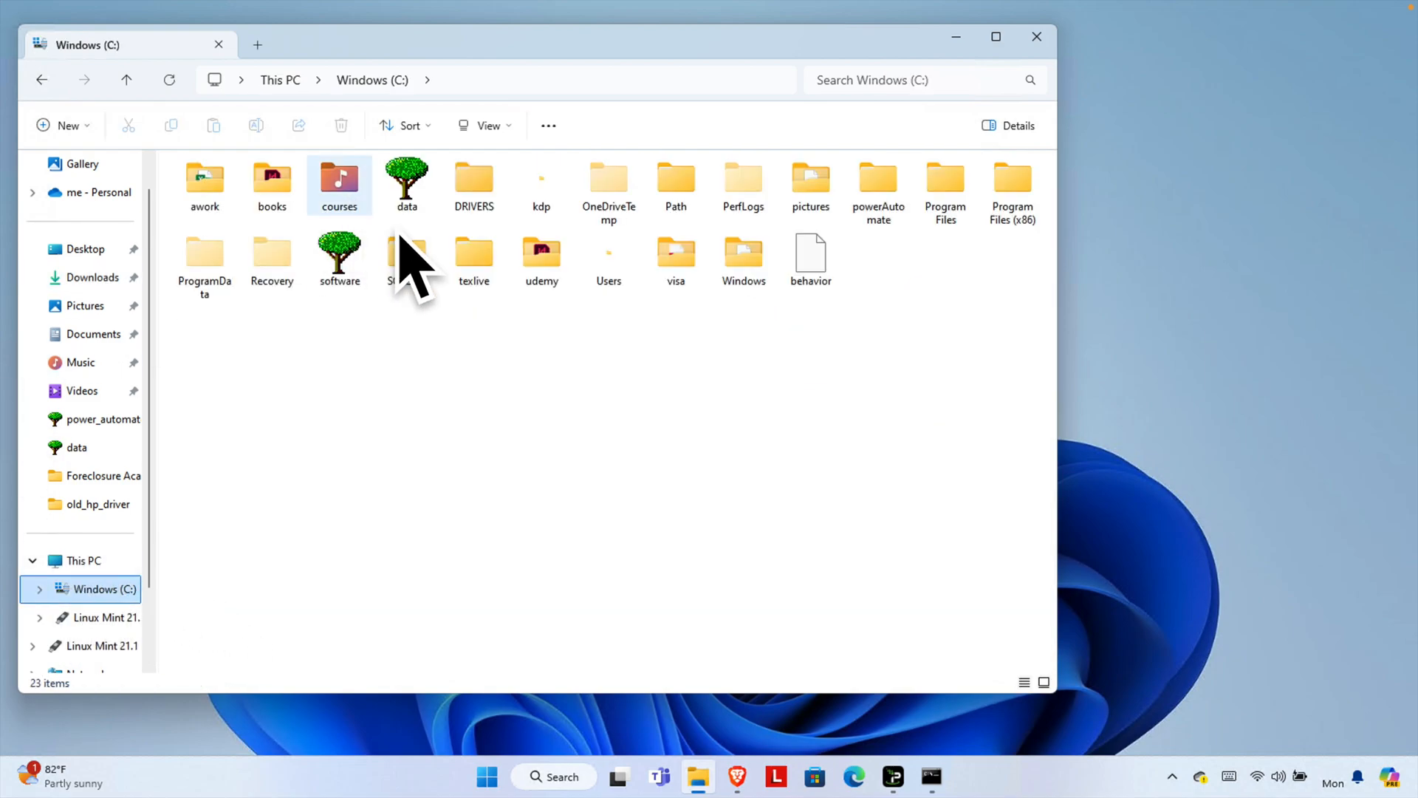
{"action": "left_click", "coordinate": [83, 560]}
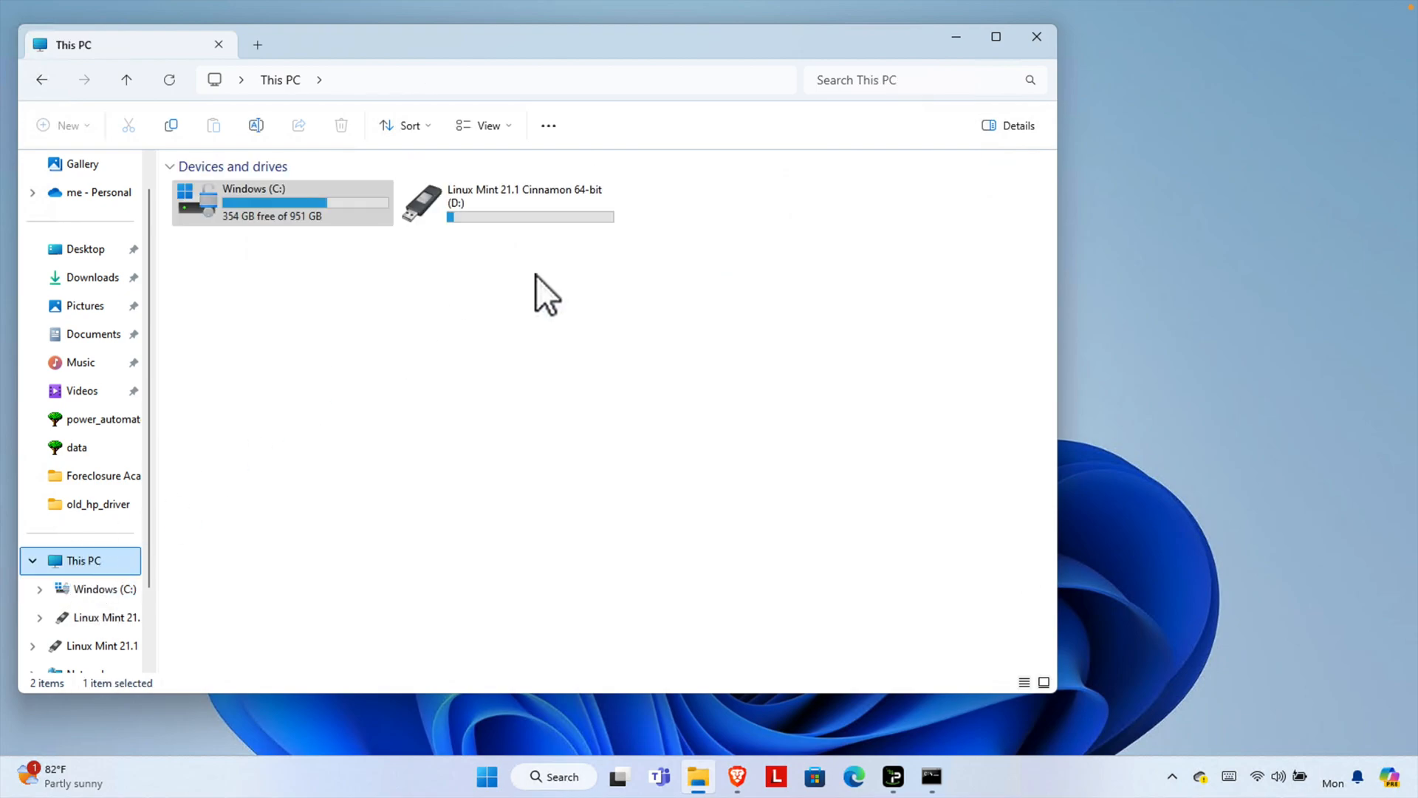
{"action": "left_click", "coordinate": [485, 201]}
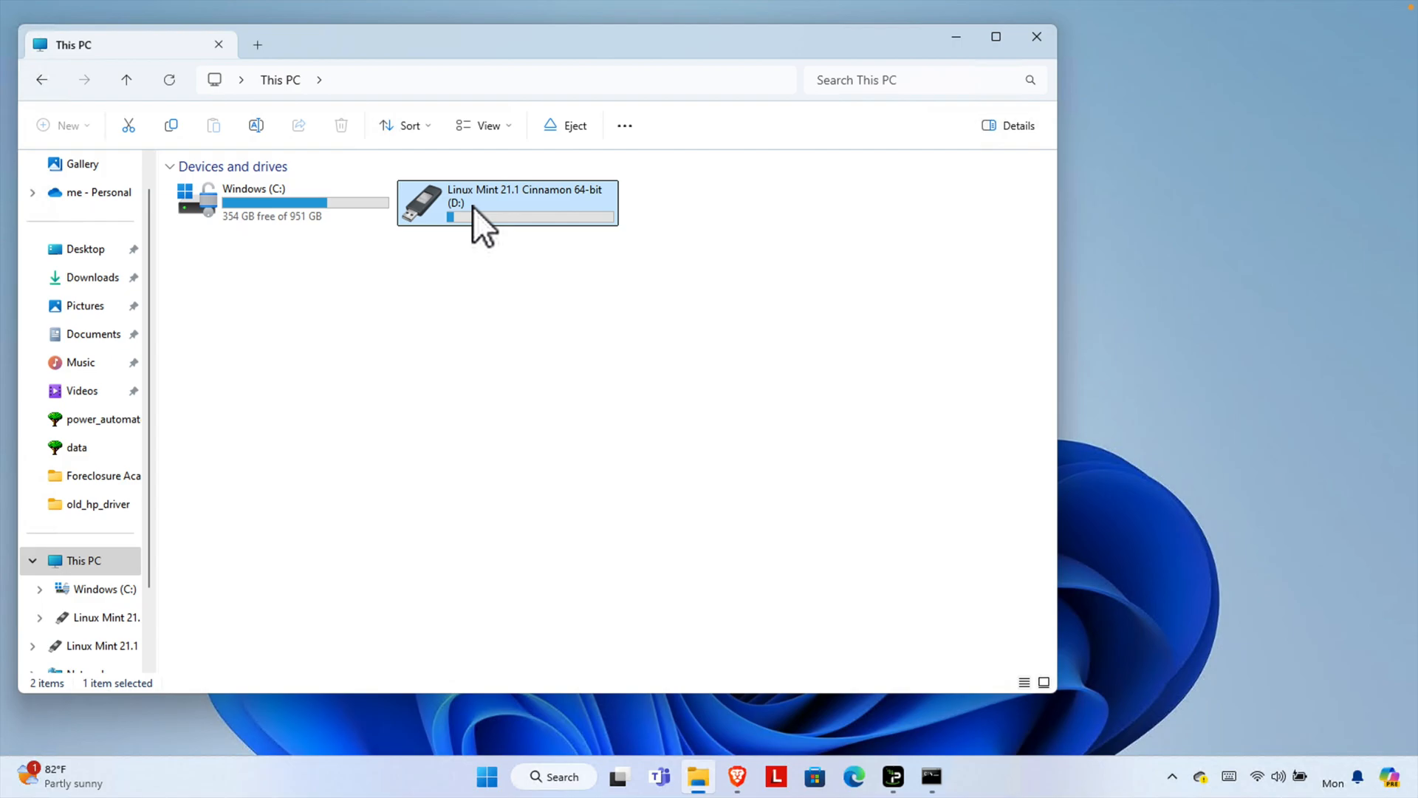
Launch rufus-4.5.exe from the Downloads folder, allow it to make changes to the device, and minimize the file window
{"action": "left_click", "coordinate": [90, 280]}
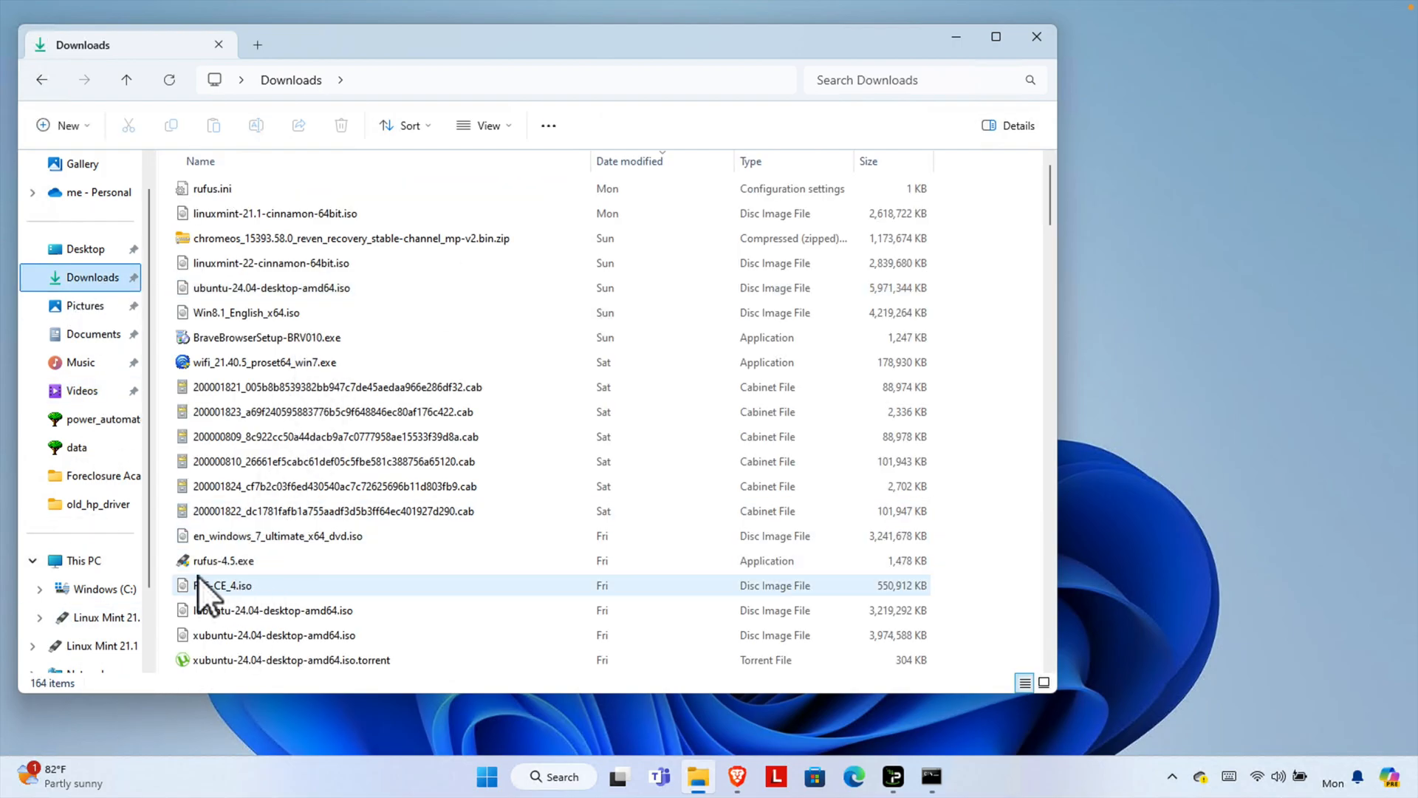
{"action": "double_click", "coordinate": [233, 564]}
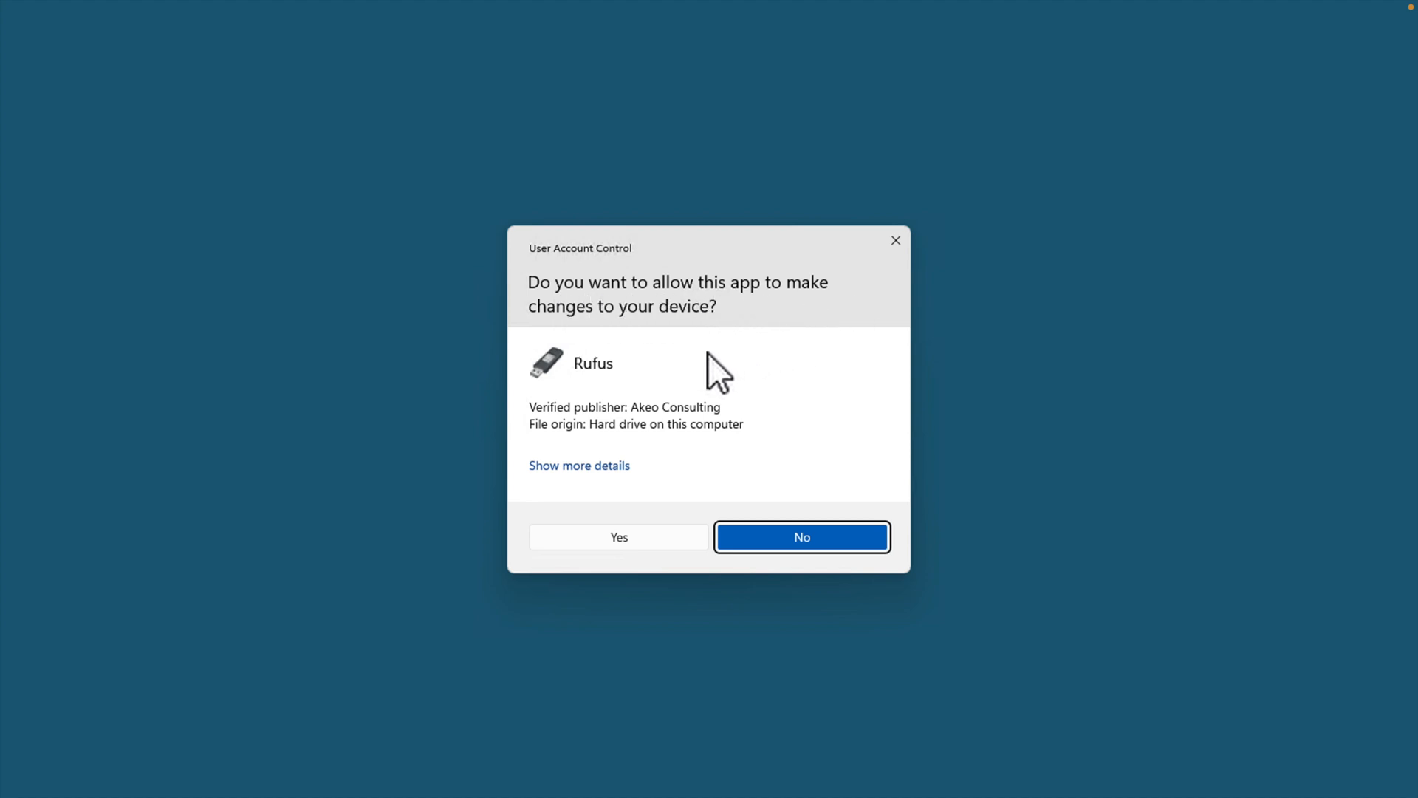
{"action": "left_click", "coordinate": [616, 539]}
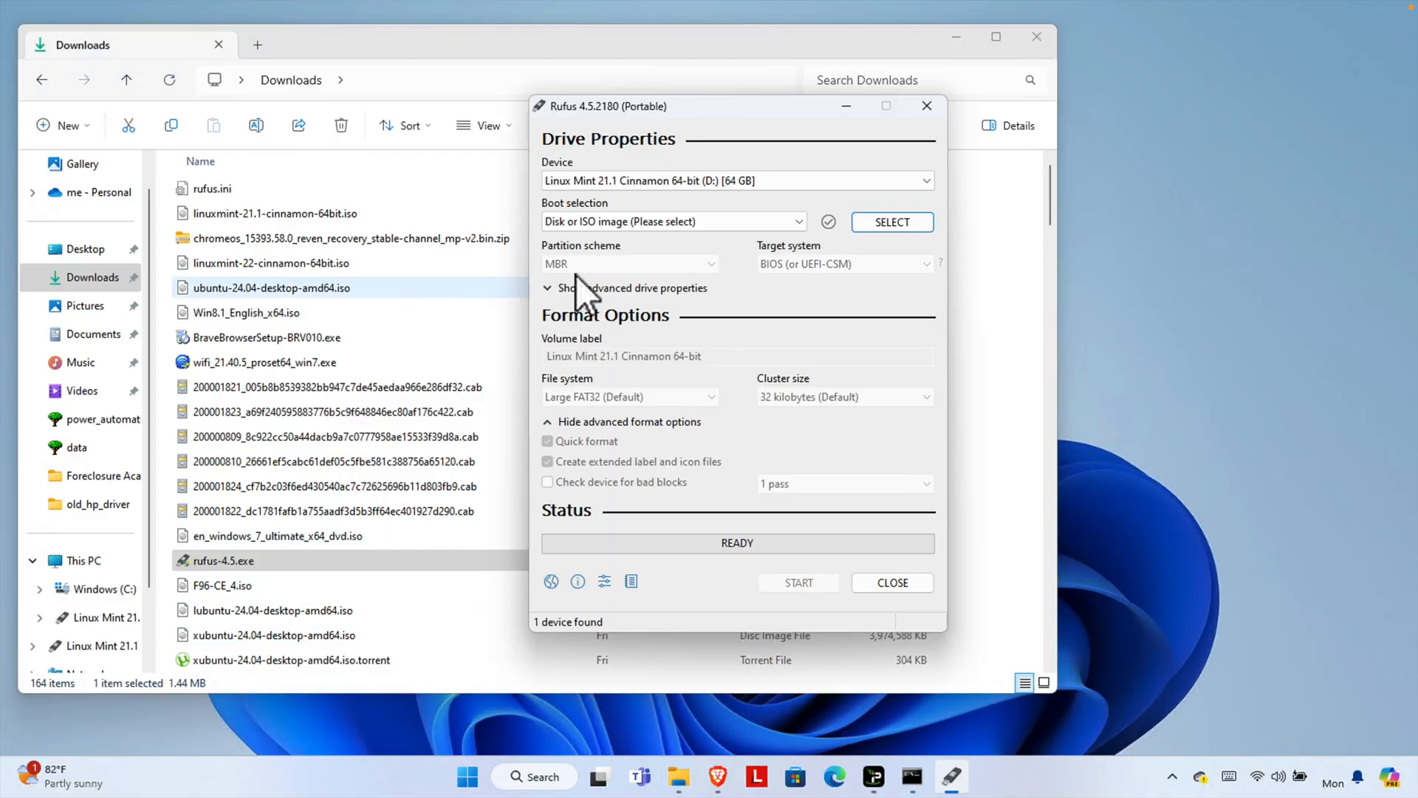
{"action": "left_click_drag", "start_coordinate": [696, 120], "coordinate": [655, 141]}
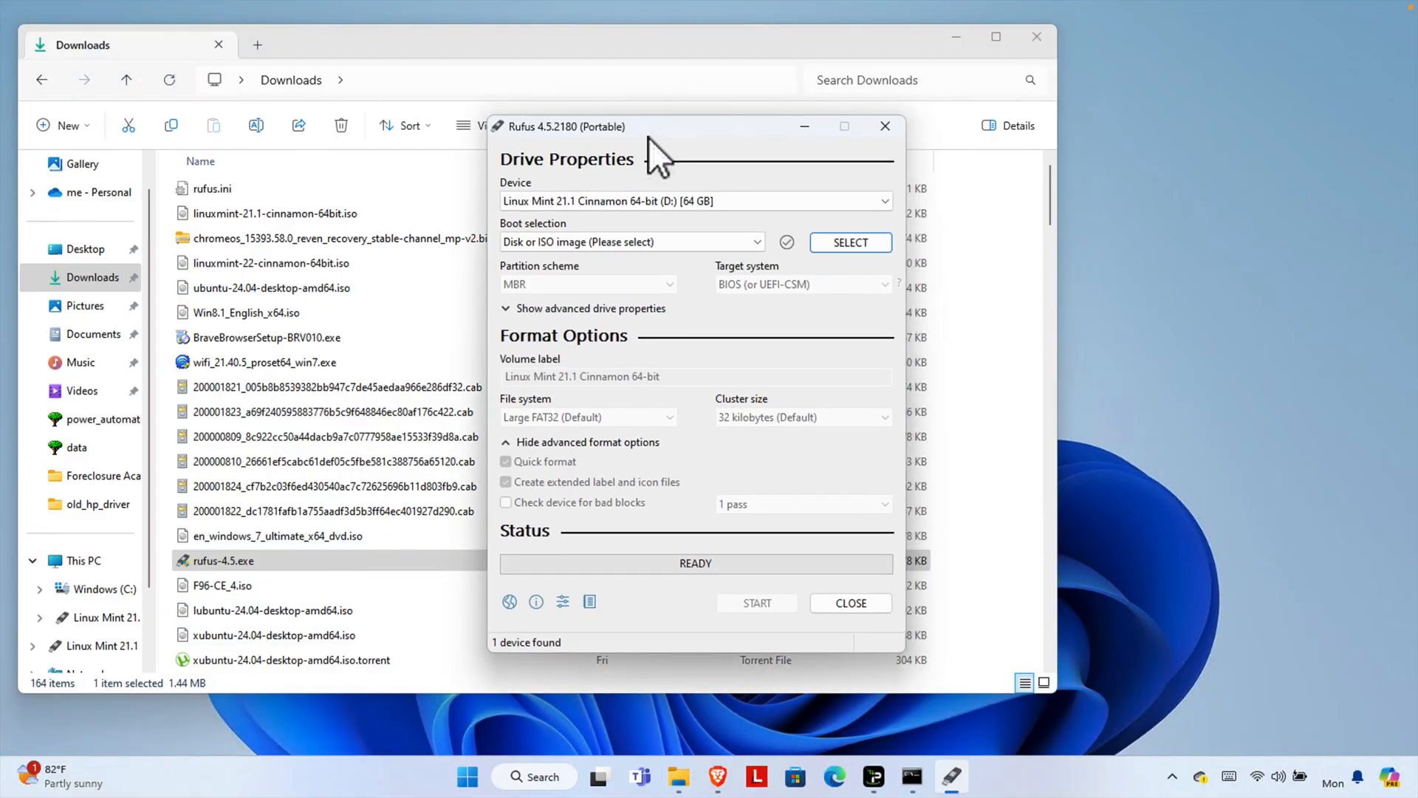
{"action": "left_click", "coordinate": [958, 38]}
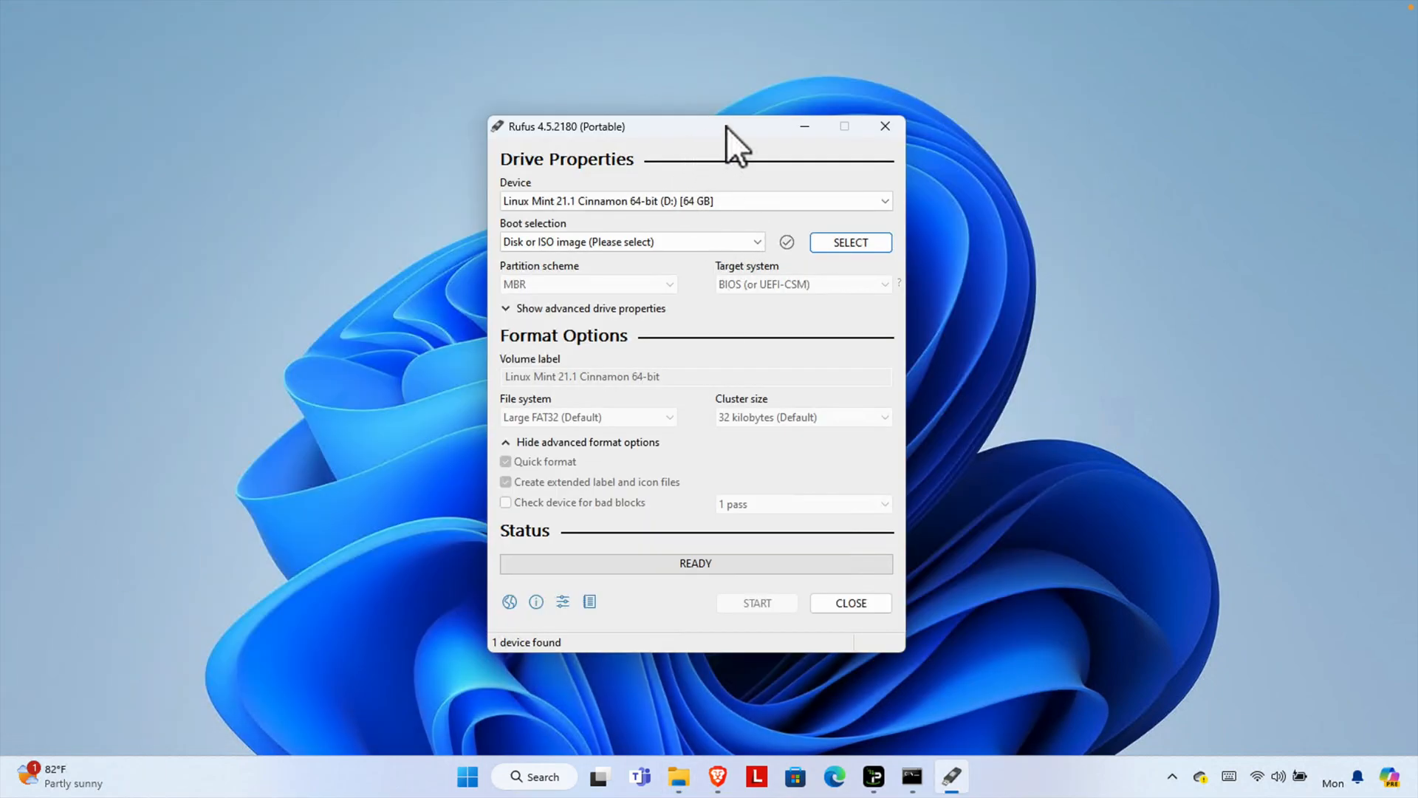
{"action": "left_click_drag", "start_coordinate": [726, 126], "coordinate": [653, 117]}
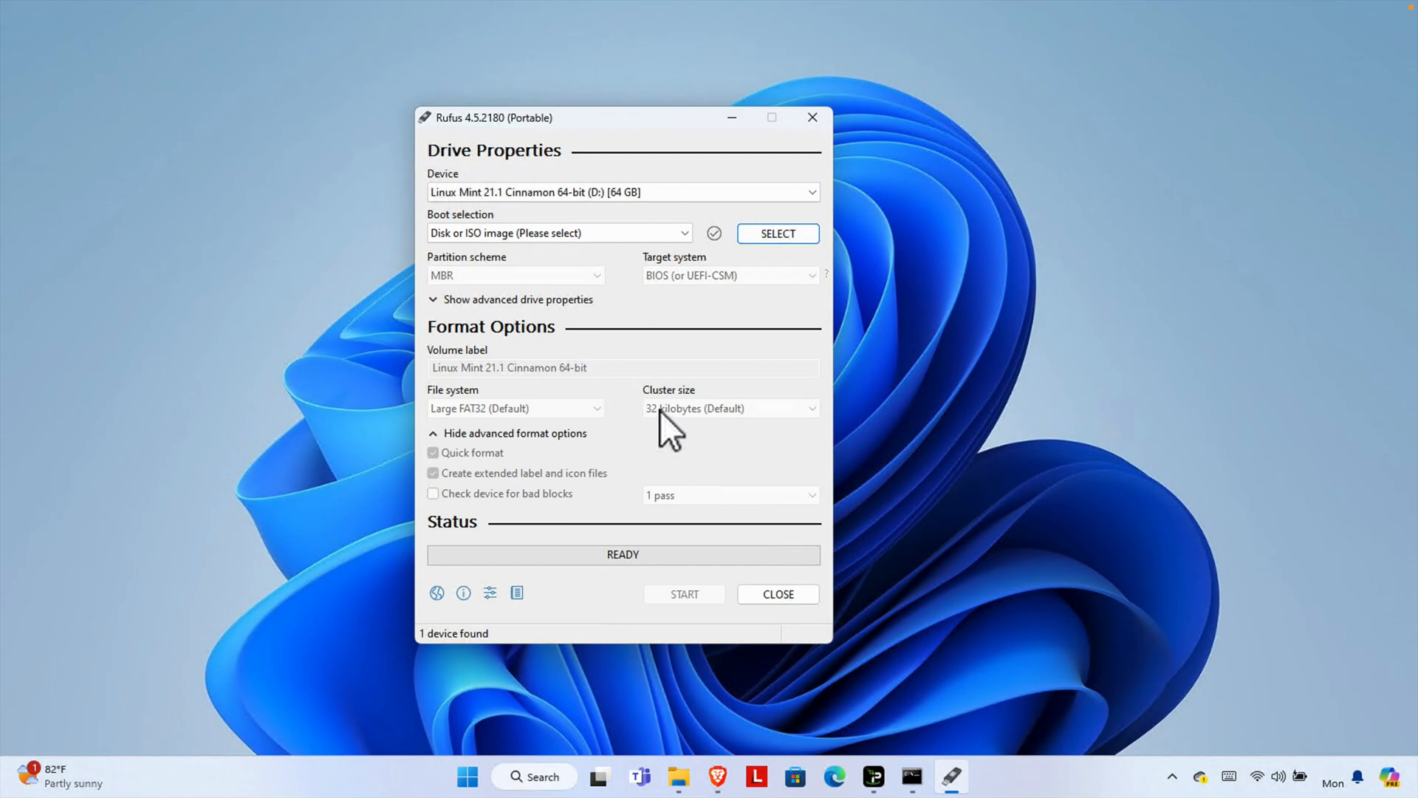
Load Win8.1_English_x64.iso from the Downloads folder as the boot image
{"action": "left_click", "coordinate": [774, 236]}
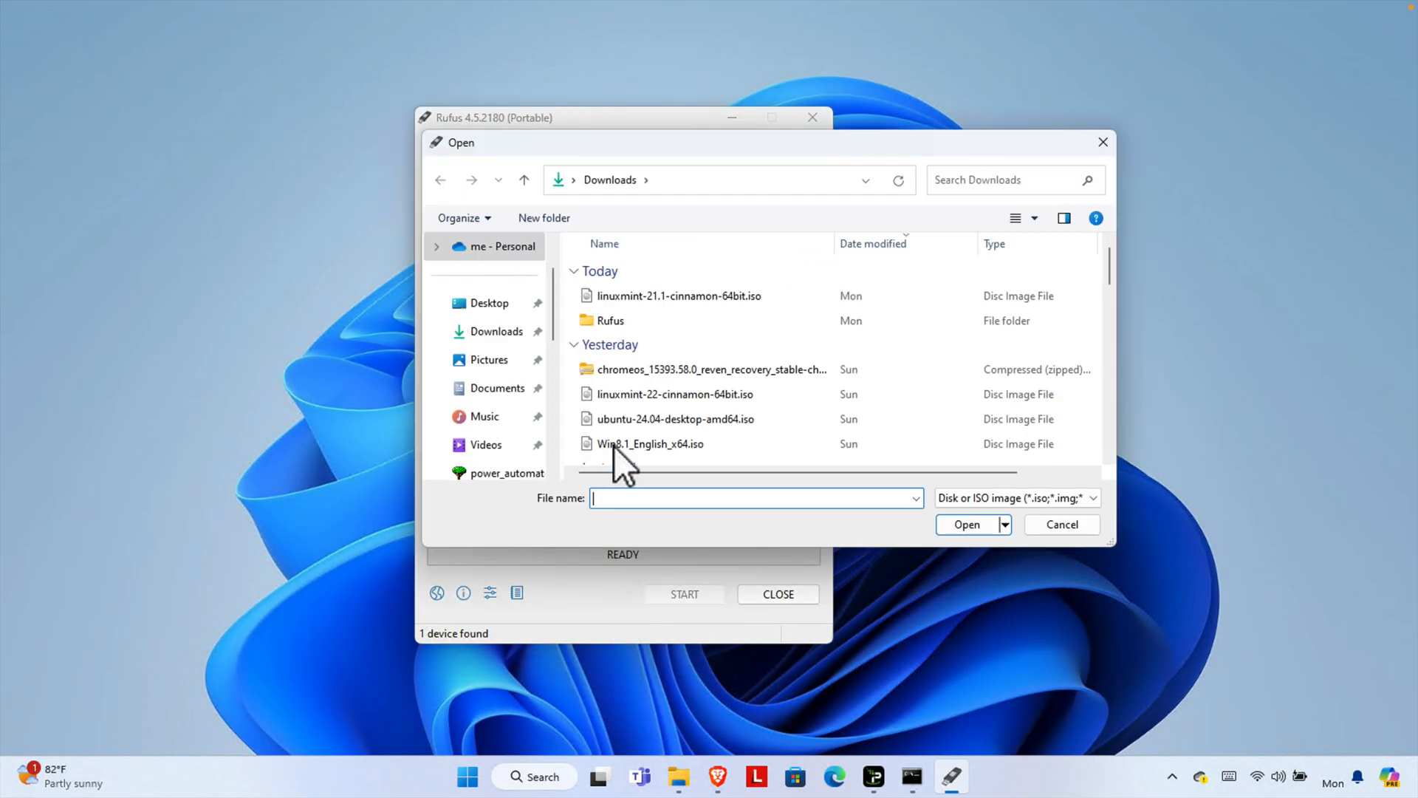
{"action": "left_click_drag", "start_coordinate": [756, 150], "coordinate": [744, 281]}
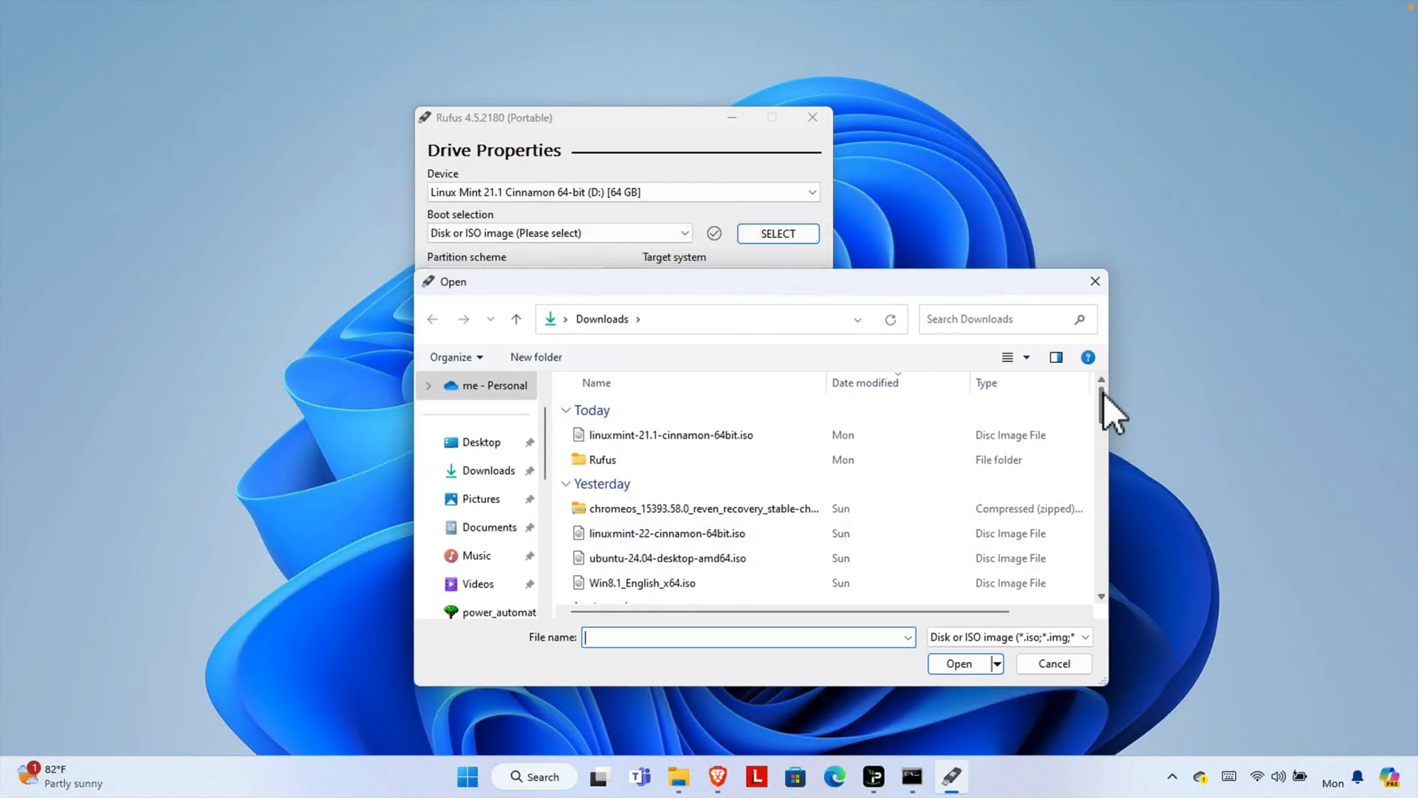
{"action": "left_click_drag", "start_coordinate": [1102, 396], "coordinate": [1102, 409]}
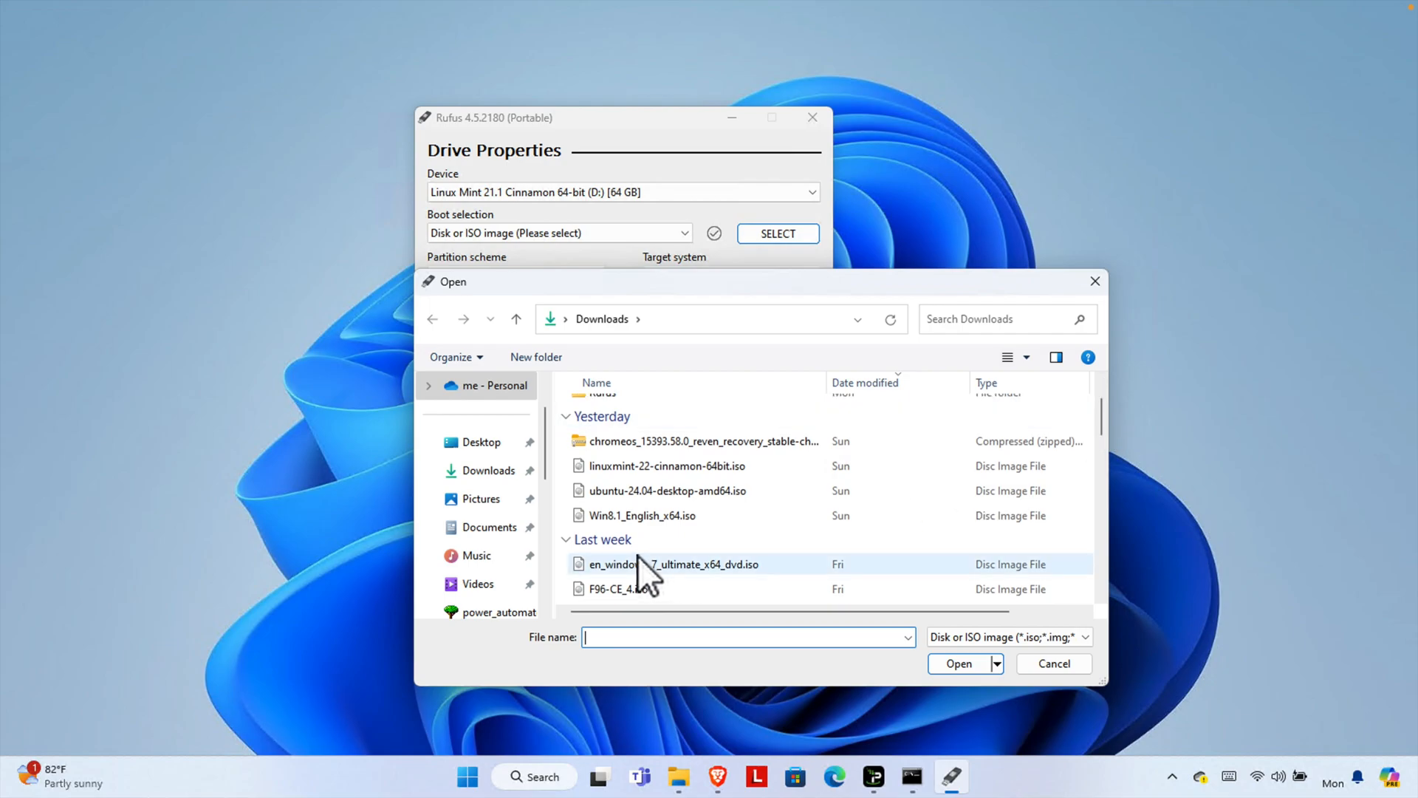
{"action": "left_click", "coordinate": [668, 514]}
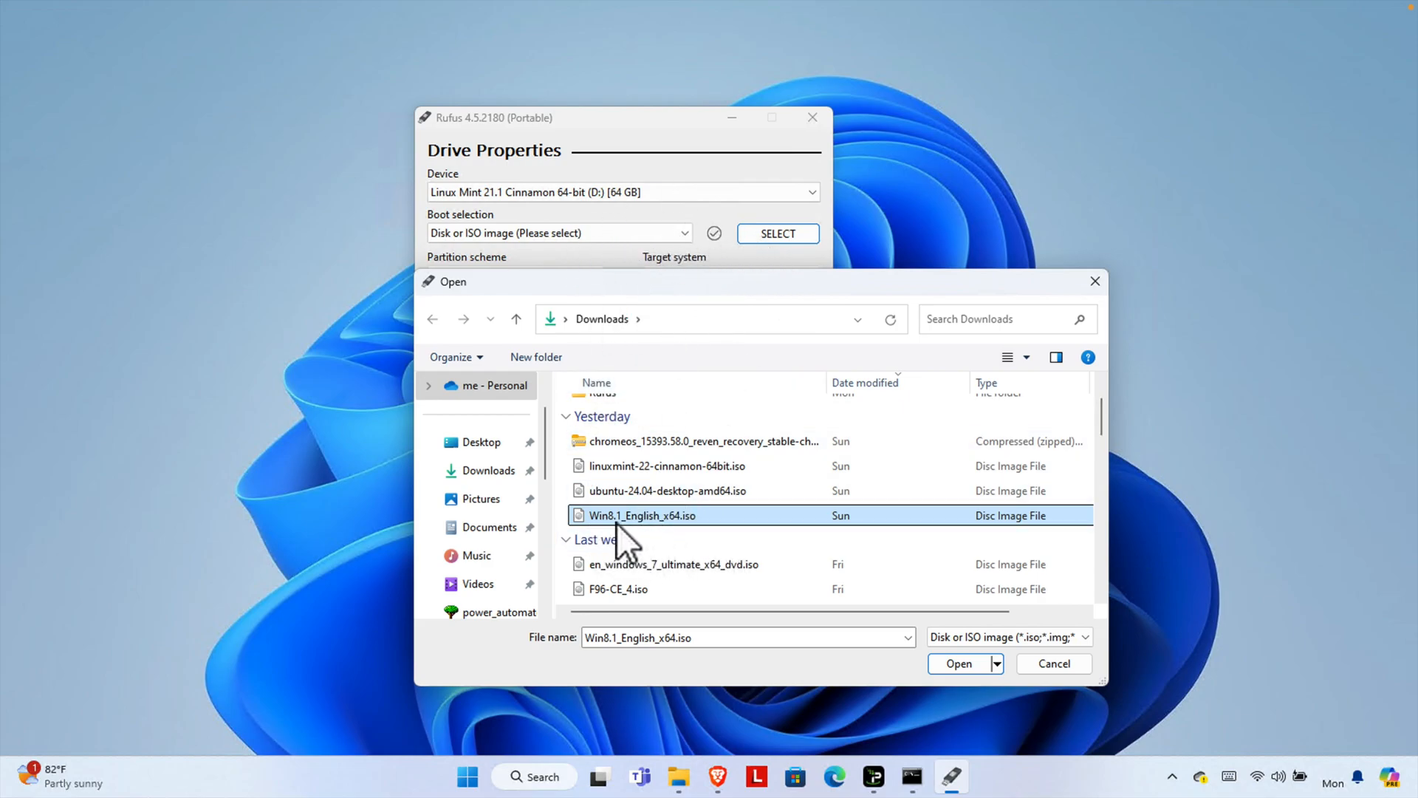
{"action": "left_click", "coordinate": [721, 516]}
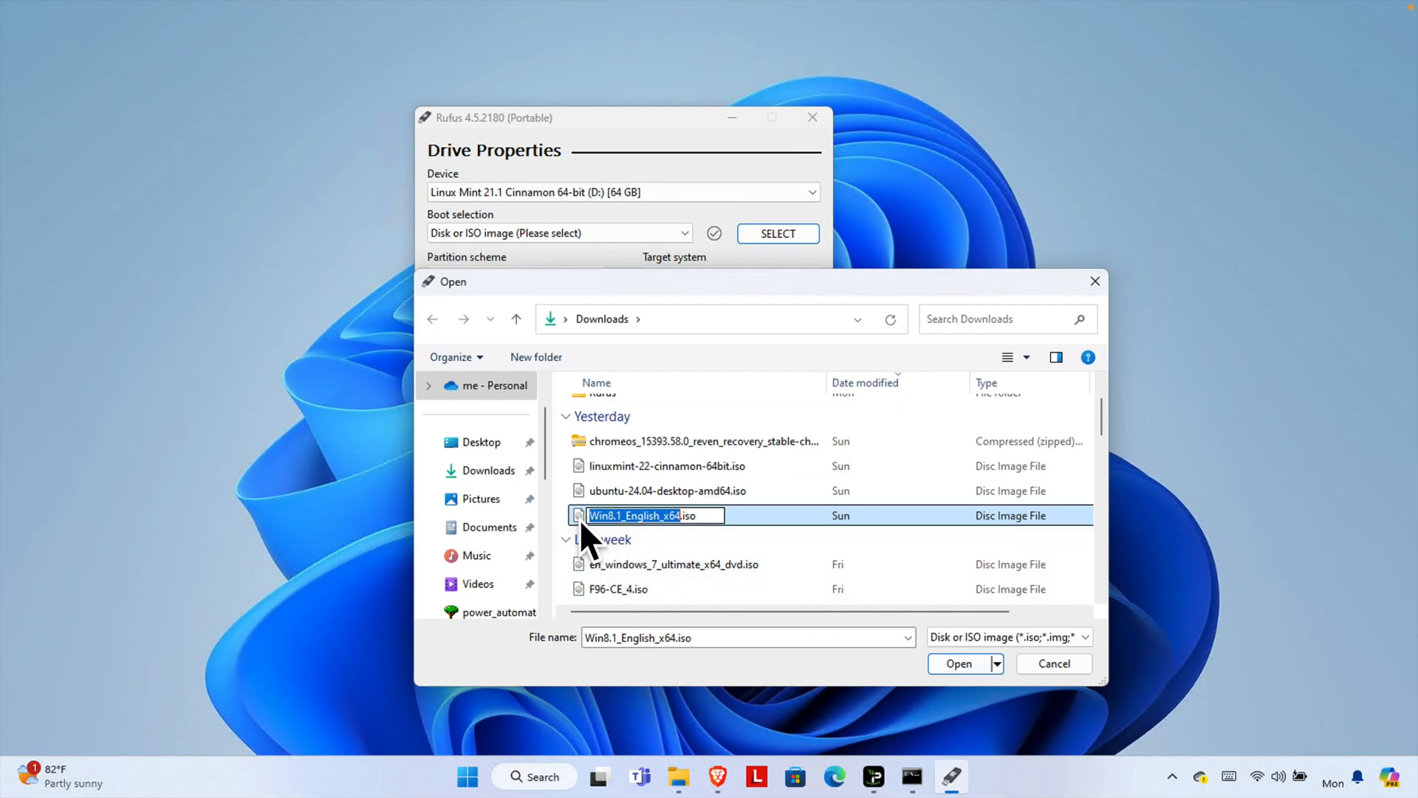
{"action": "left_click", "coordinate": [958, 664]}
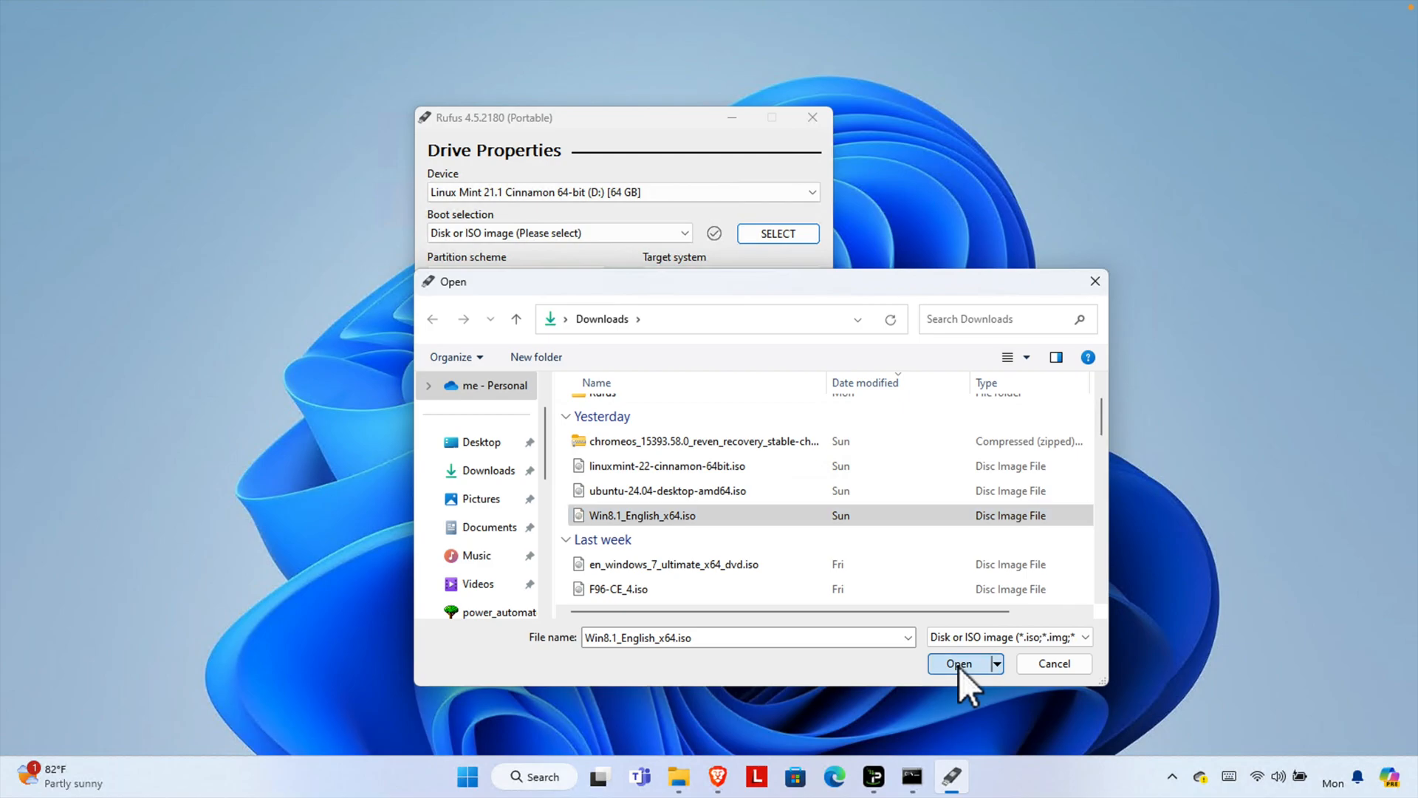
{"action": "left_click", "coordinate": [959, 665]}
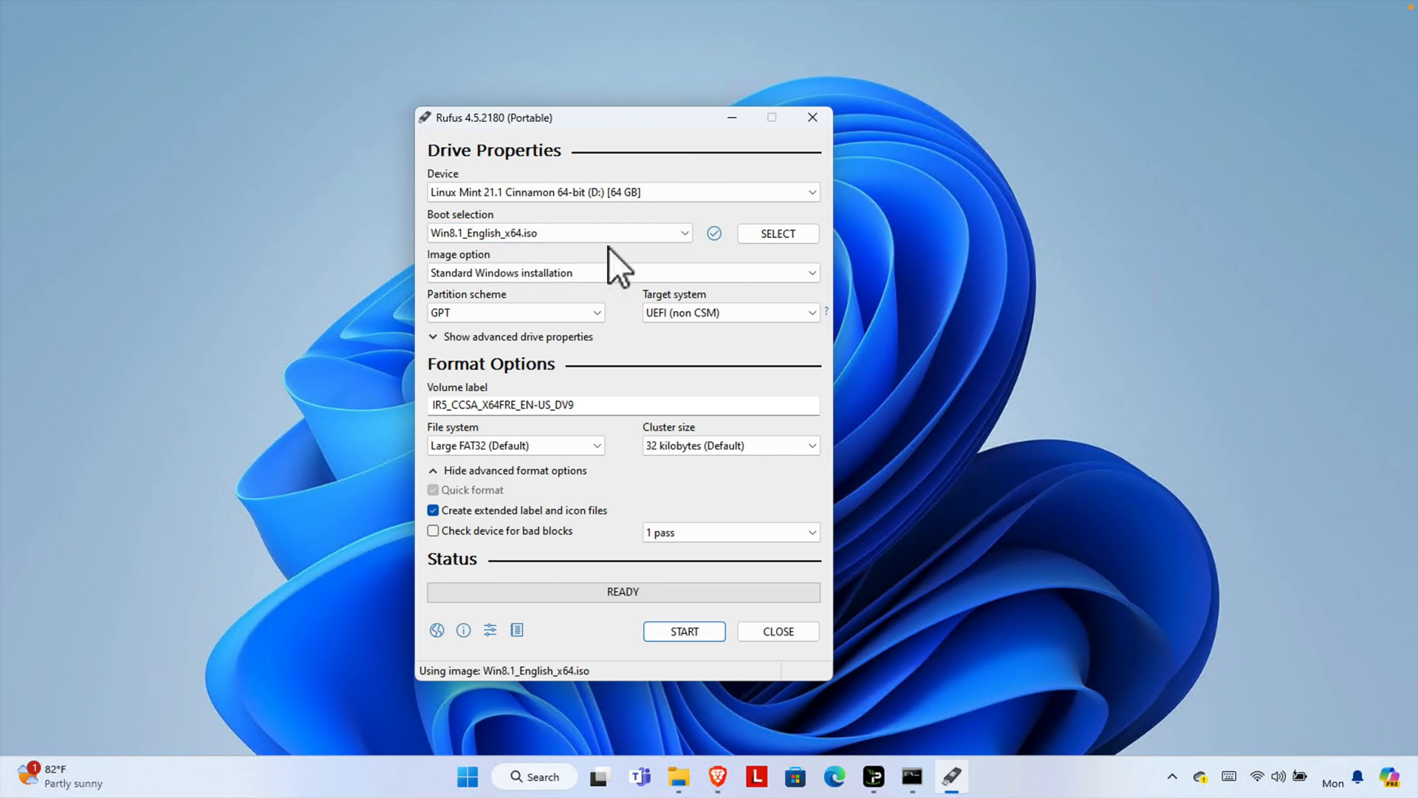
Keep the 64 GB Linux Mint drive (D:) as the target device and set the partition scheme to MBR
{"action": "left_click", "coordinate": [809, 192]}
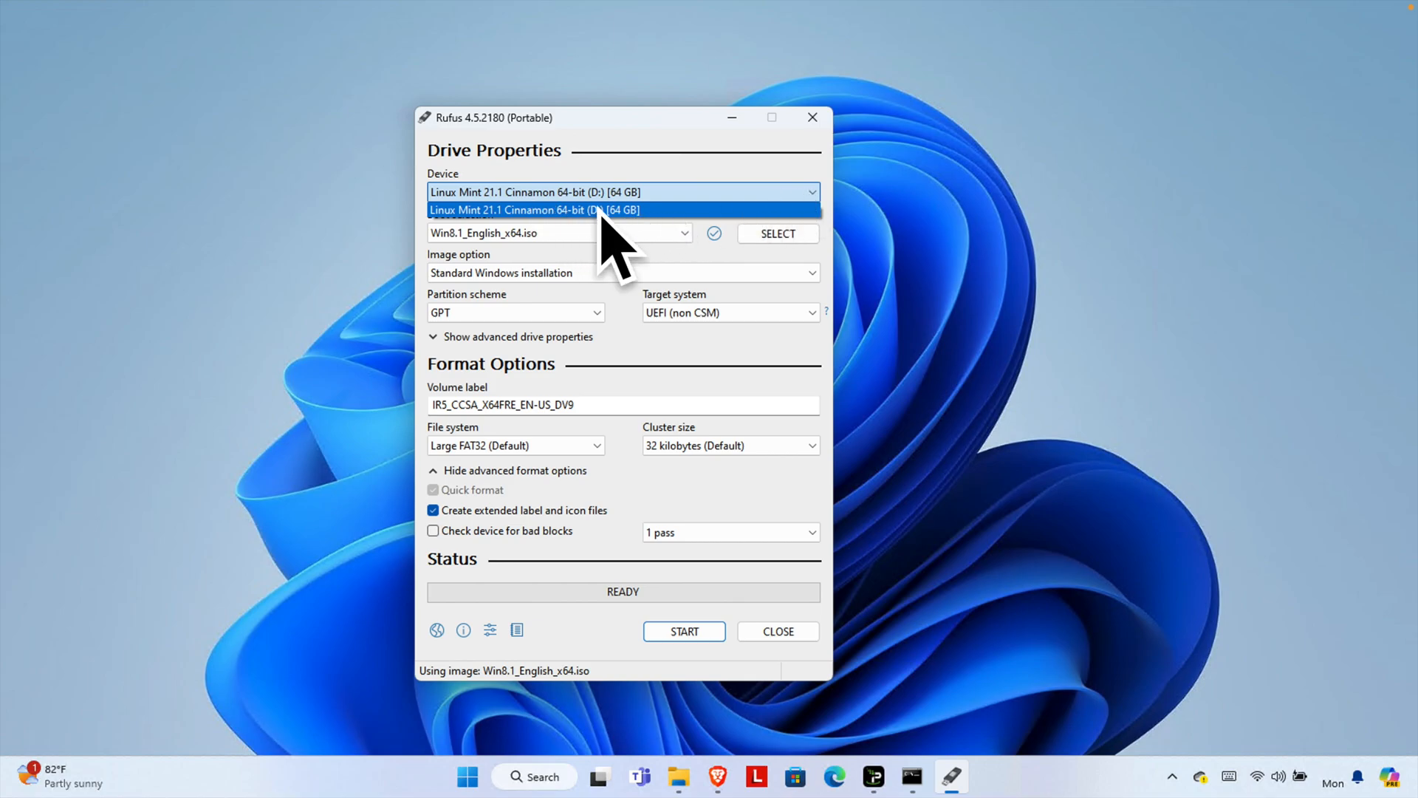
{"action": "left_click", "coordinate": [811, 191]}
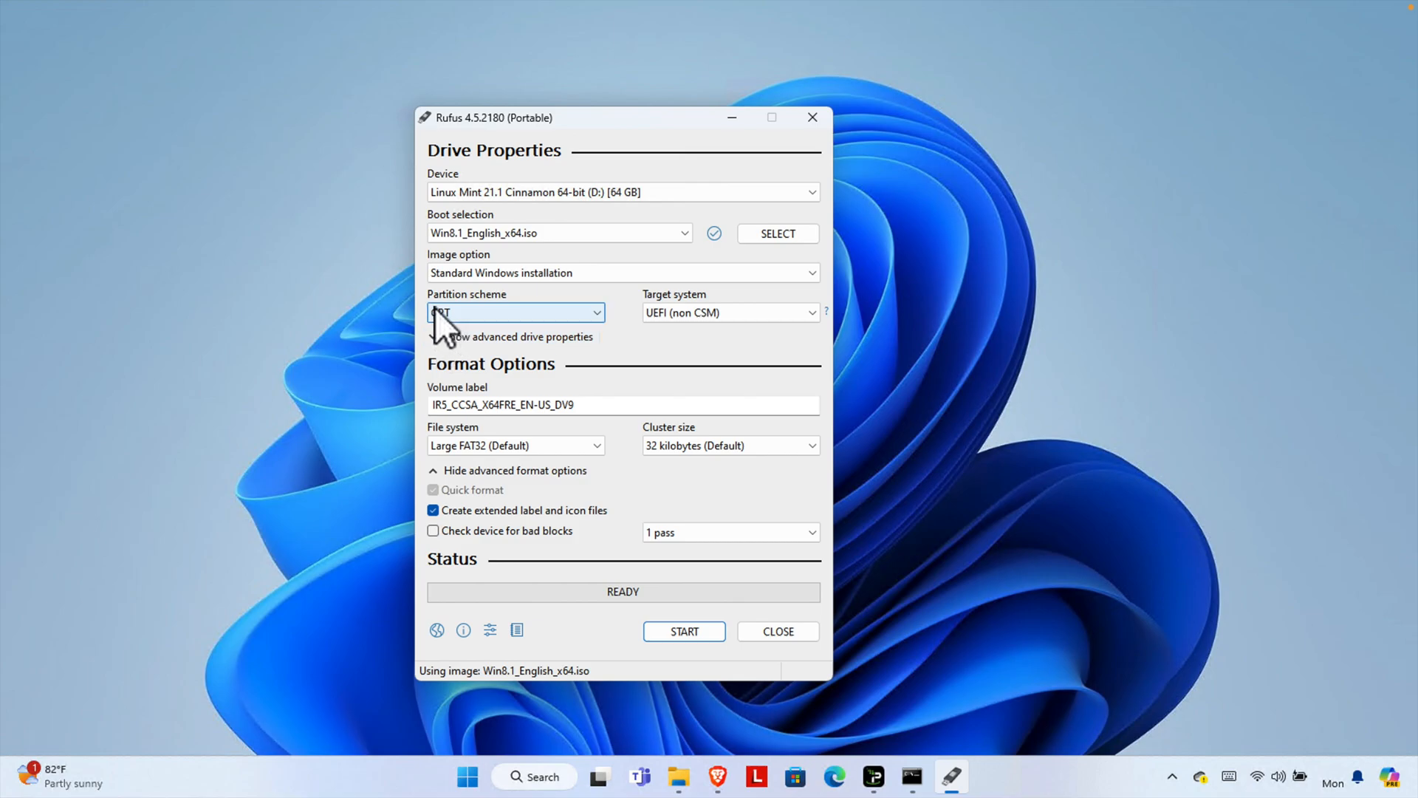
{"action": "left_click", "coordinate": [599, 315]}
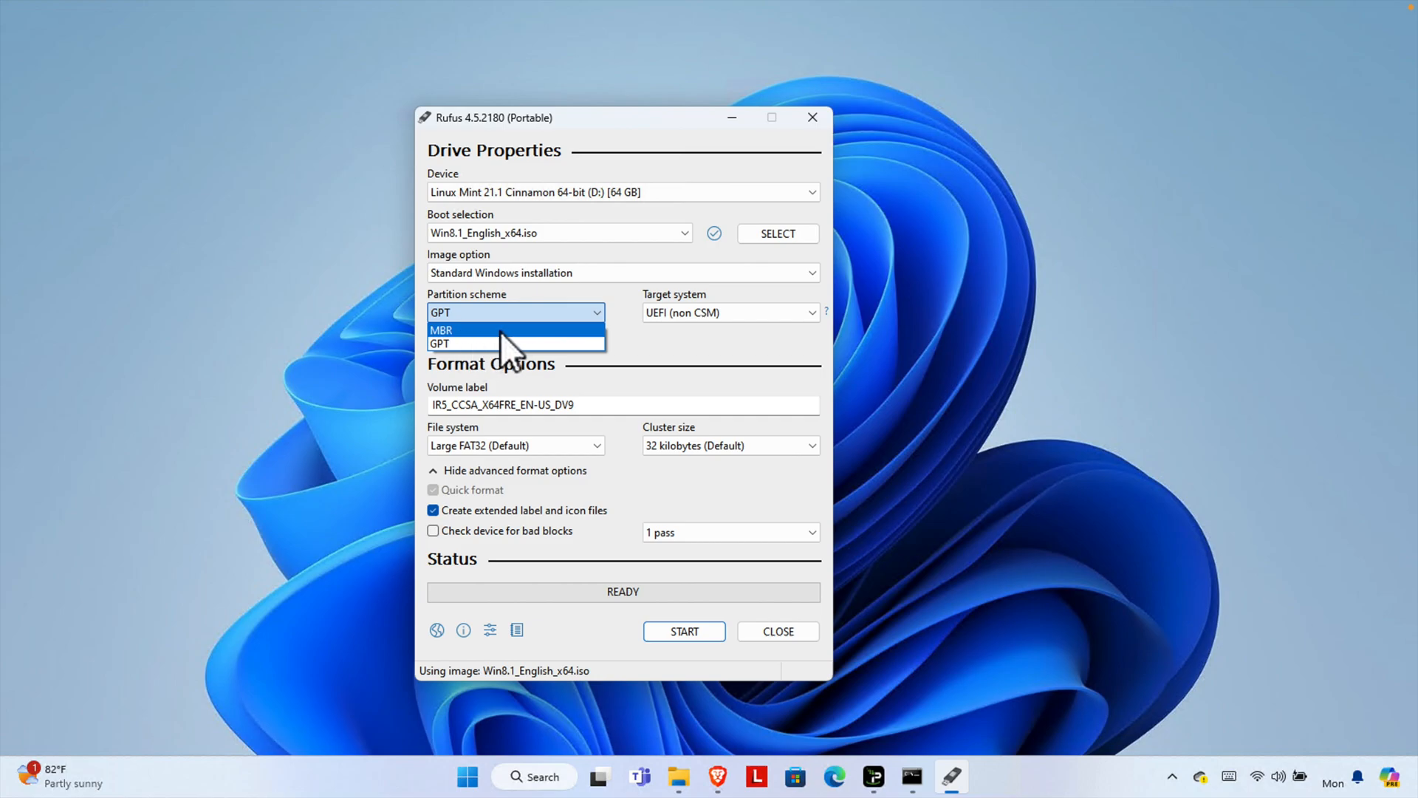
{"action": "left_click", "coordinate": [466, 334]}
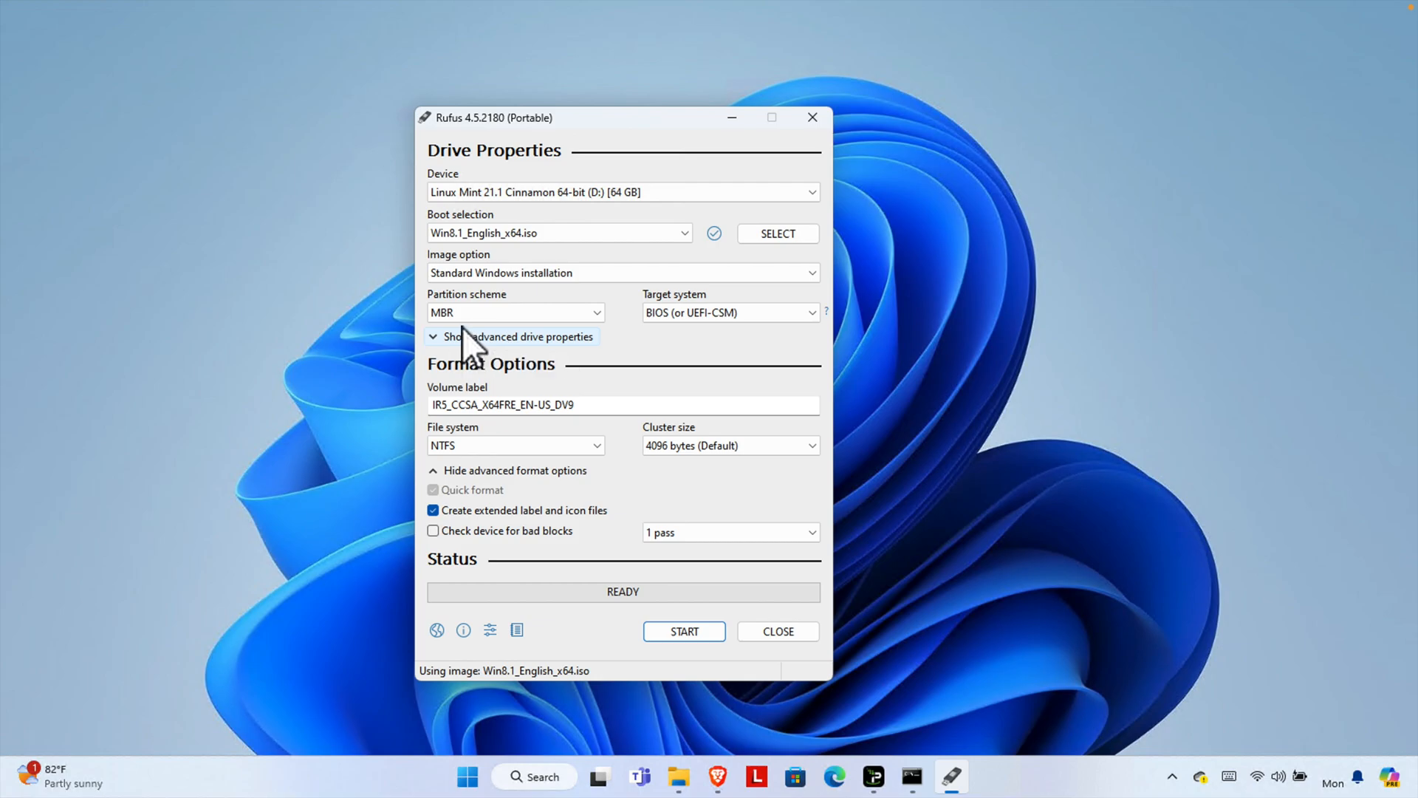
{"action": "mouse_move", "coordinate": [691, 310]}
Start writing the image to the USB drive, agreeing to format it anyway and destroy all its data
{"action": "left_click", "coordinate": [689, 639]}
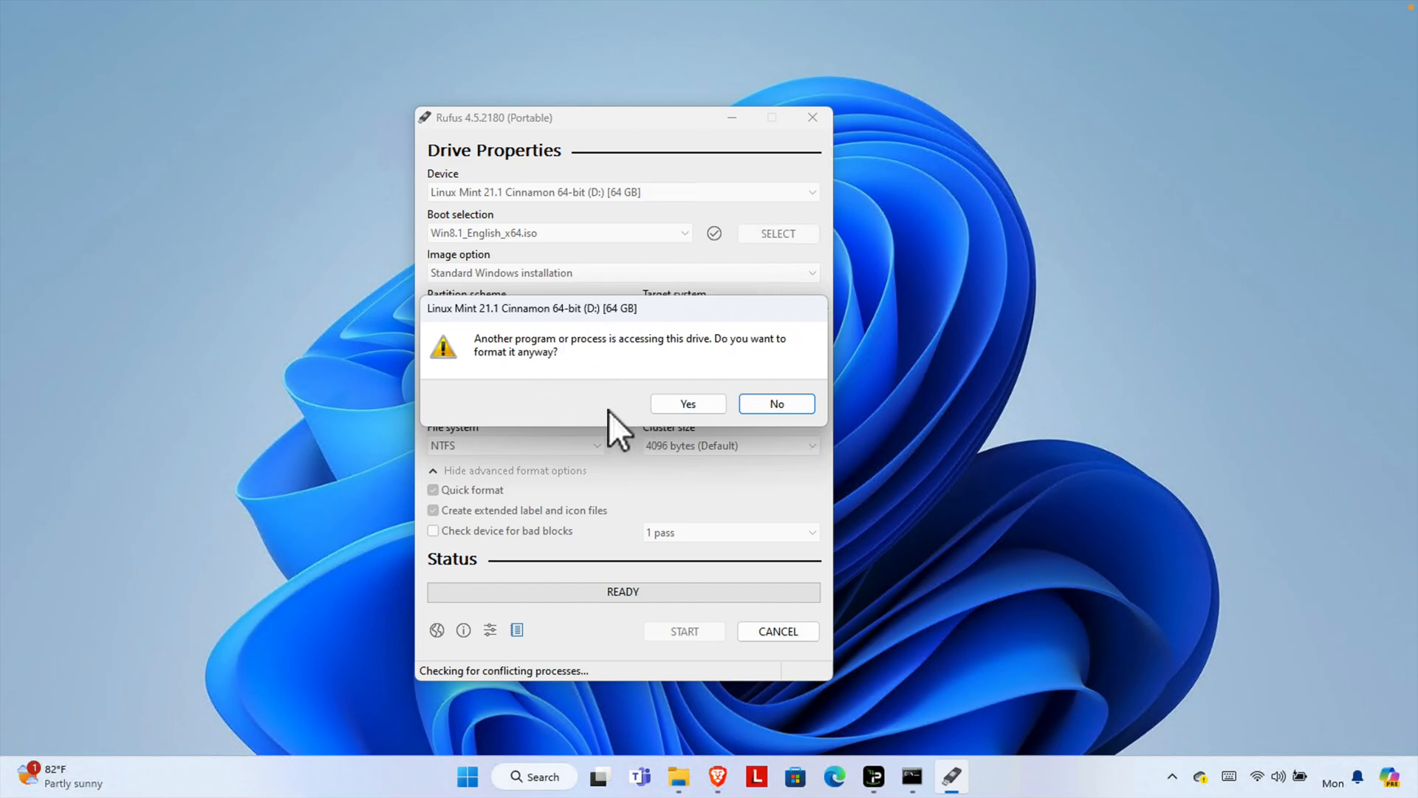
{"action": "left_click", "coordinate": [685, 405]}
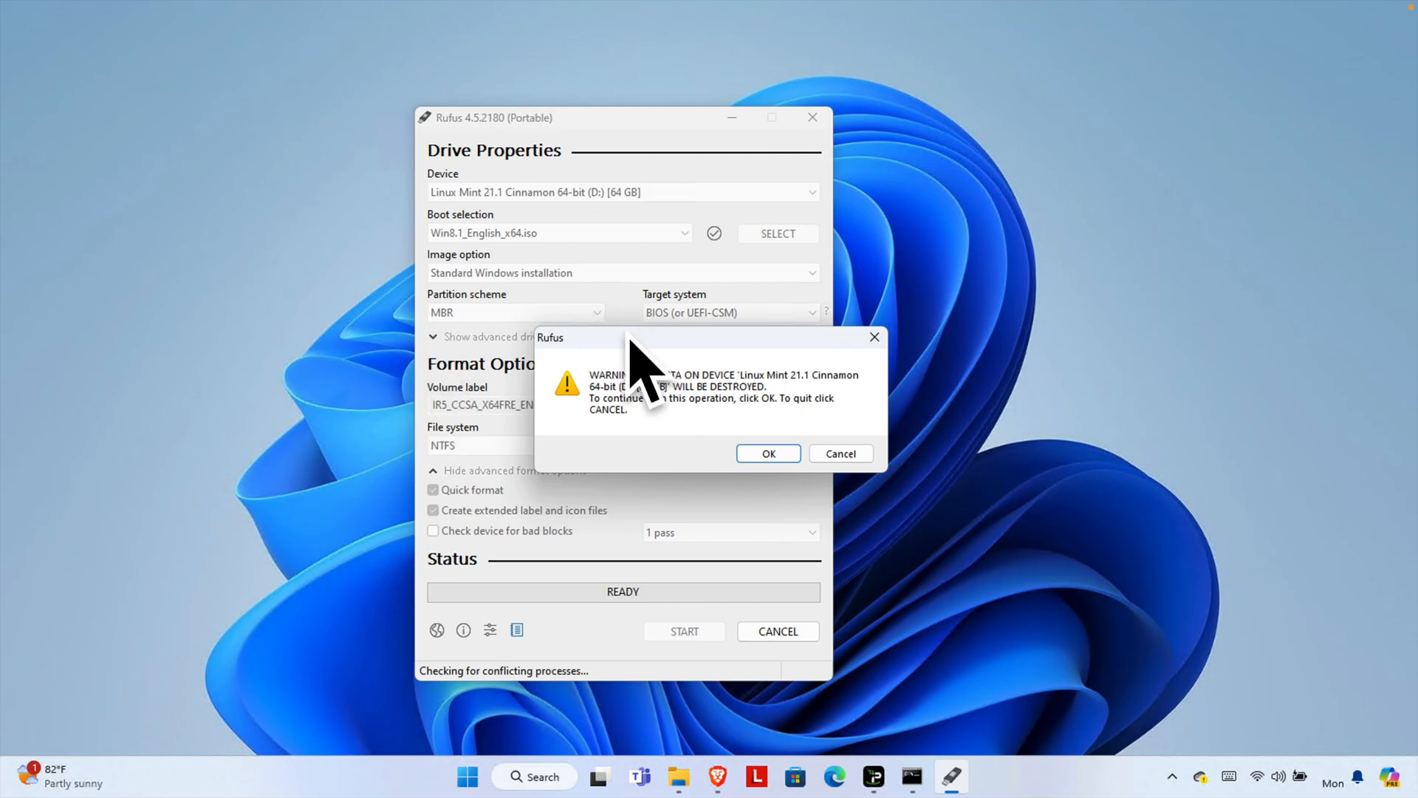
{"action": "left_click", "coordinate": [765, 456]}
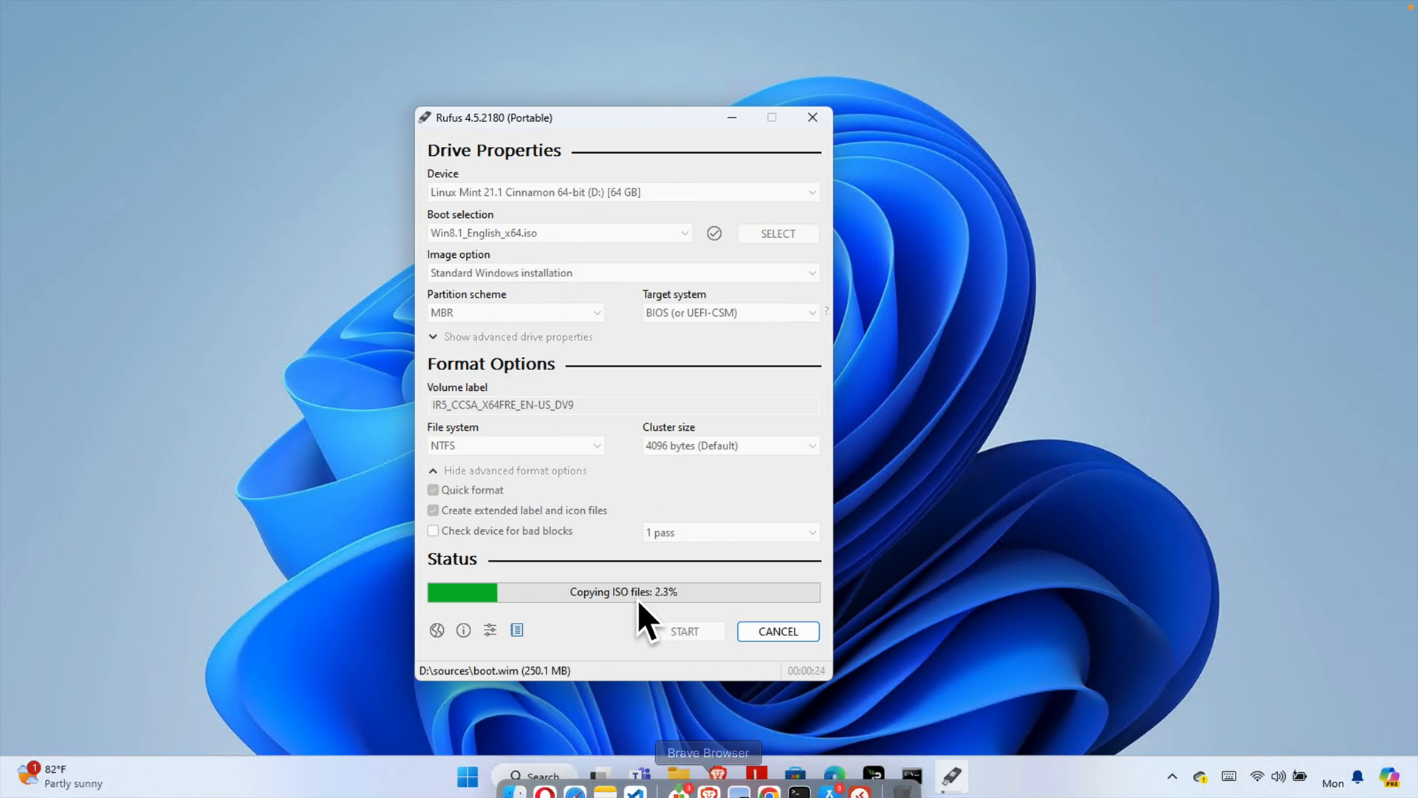
Check the file size of Win8.1_English_x64.iso in the Downloads folder, and minimize the folder window
{"action": "left_click", "coordinate": [676, 782]}
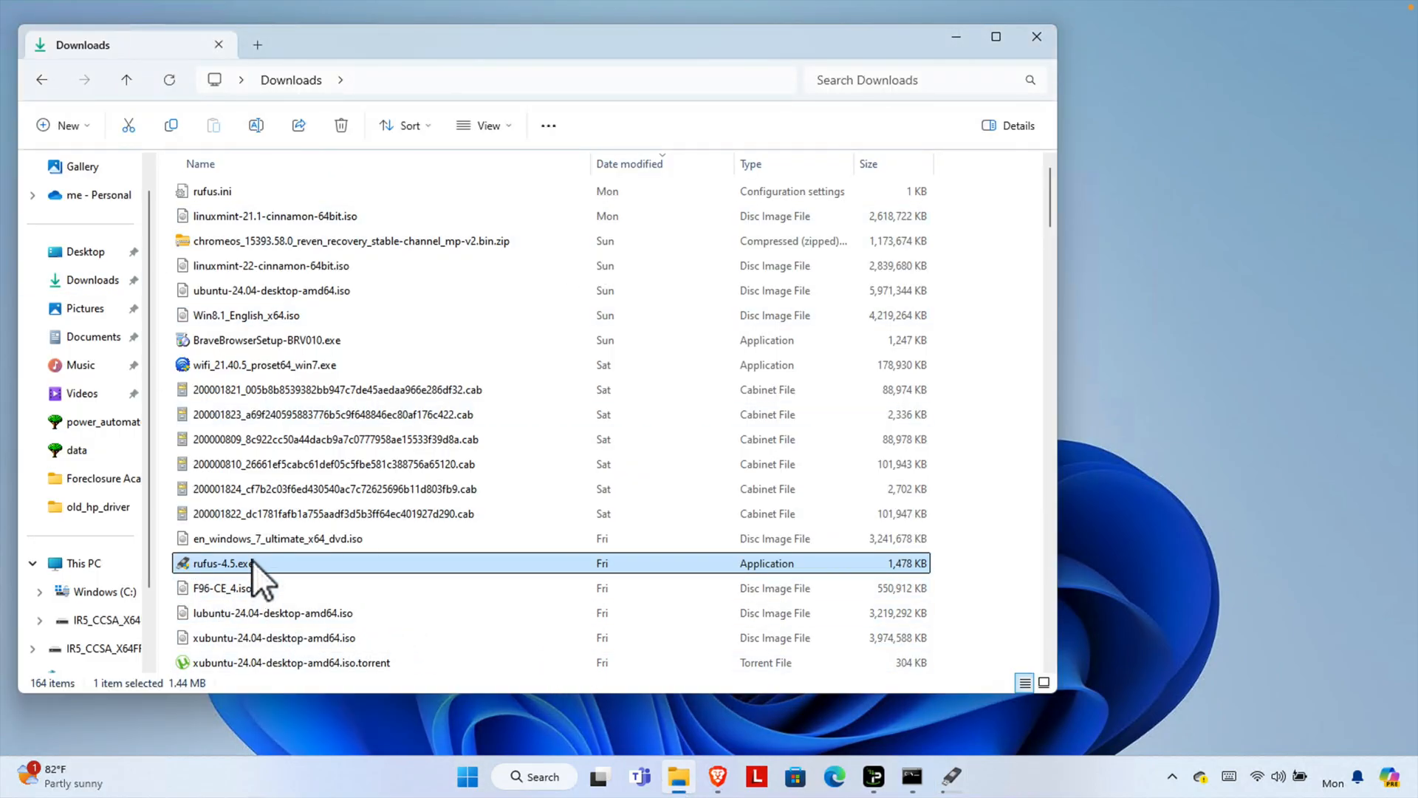
{"action": "left_click", "coordinate": [281, 322]}
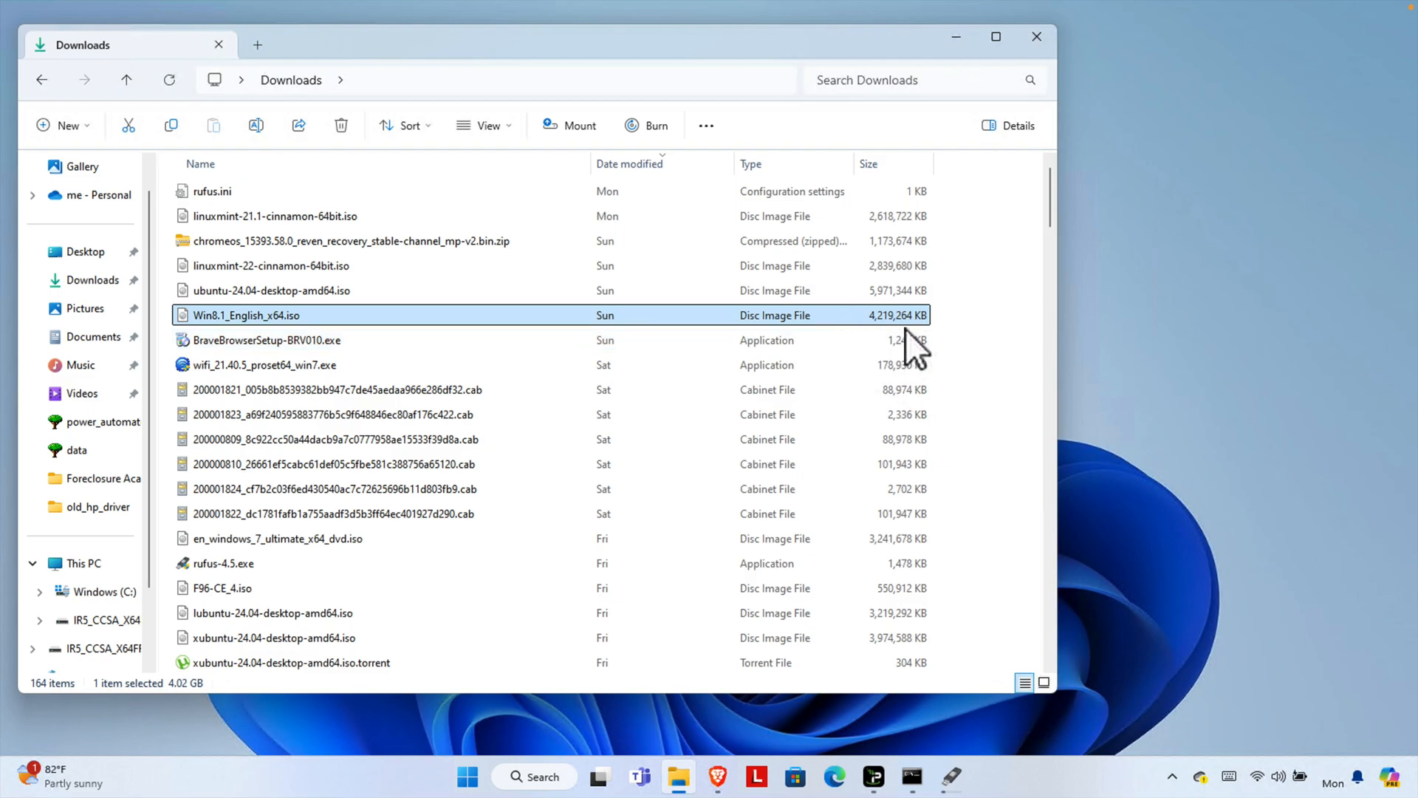
{"action": "left_click", "coordinate": [956, 37]}
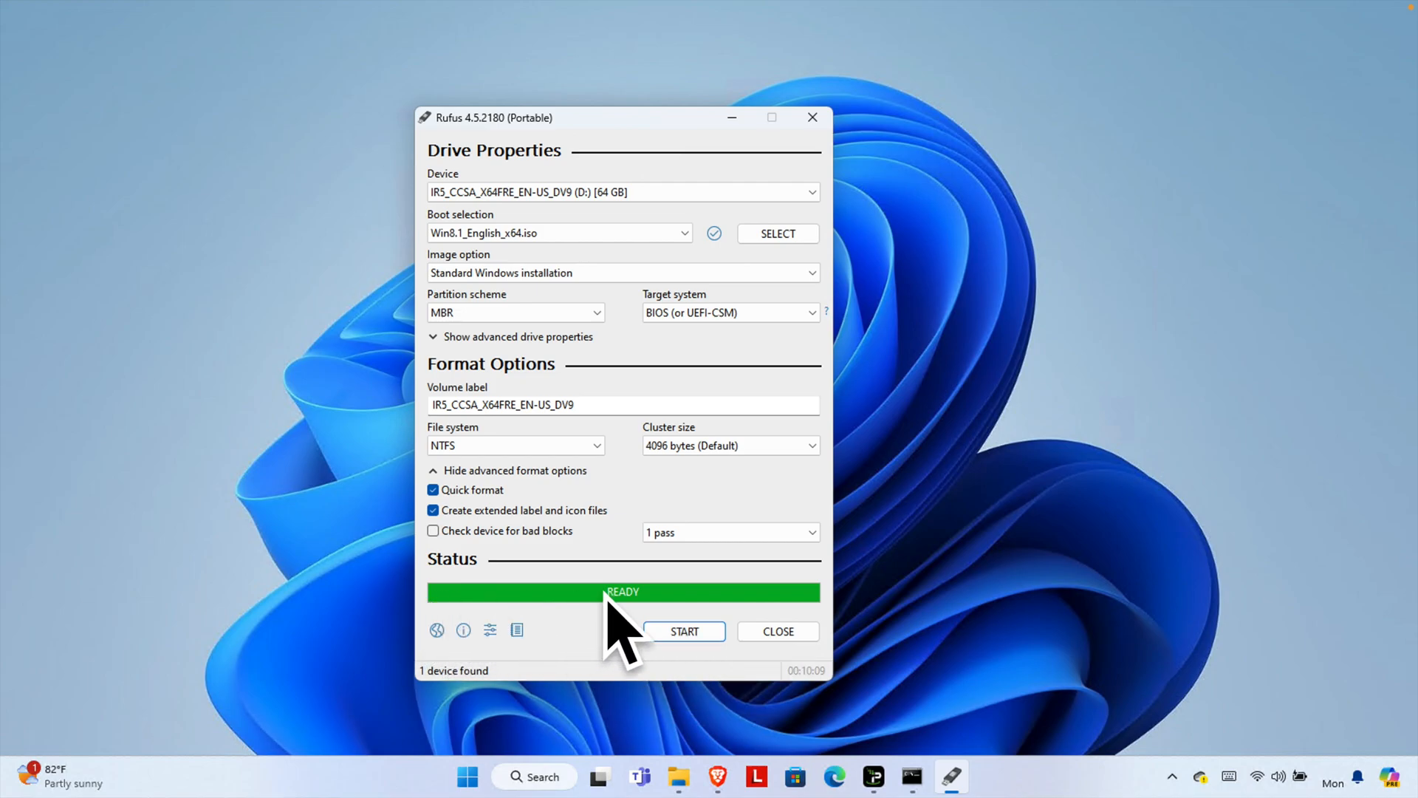
Close Rufus and open the IR5_CCSA_X64FRE_EN-US_DV9 (D:) drive to inspect the files written to it
{"action": "left_click", "coordinate": [787, 632]}
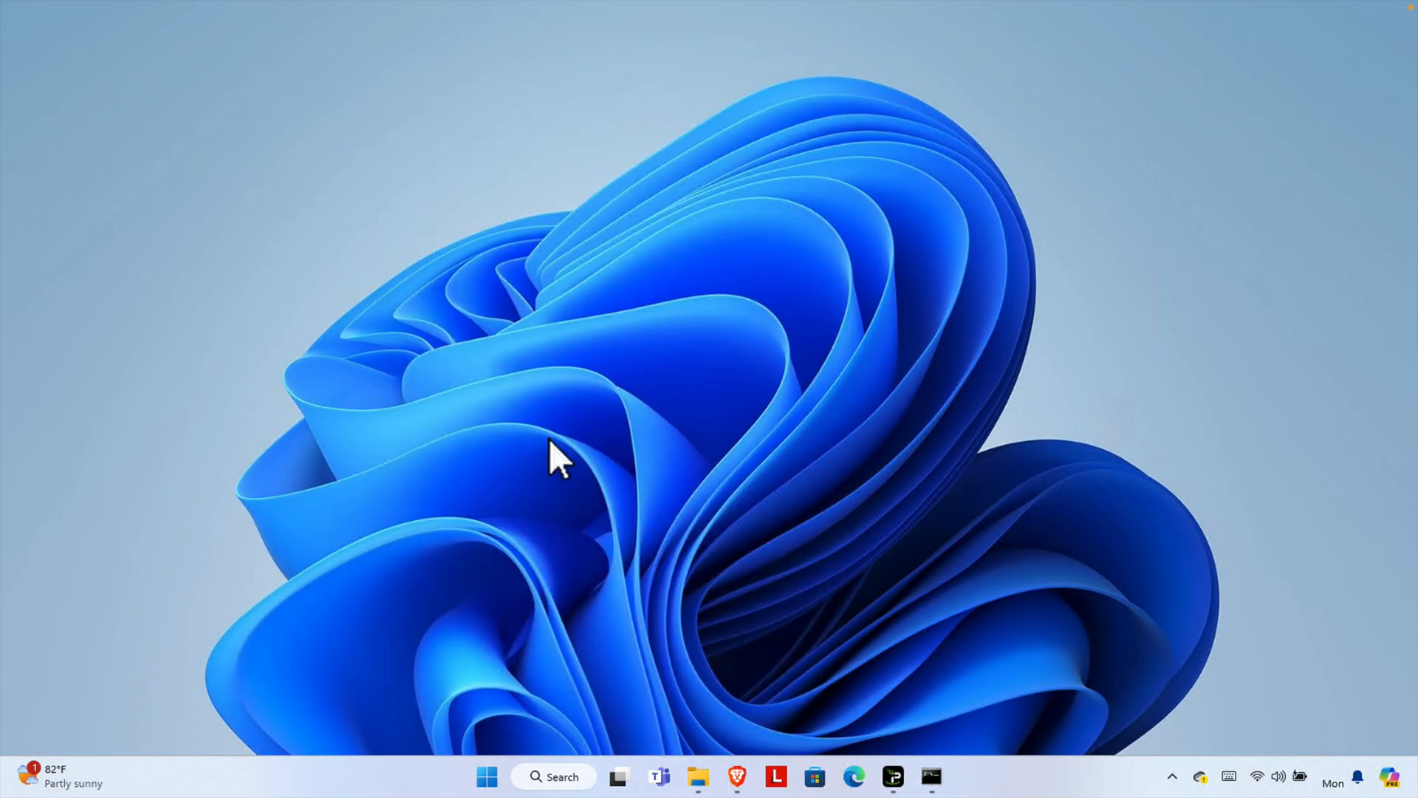
{"action": "left_click", "coordinate": [698, 777]}
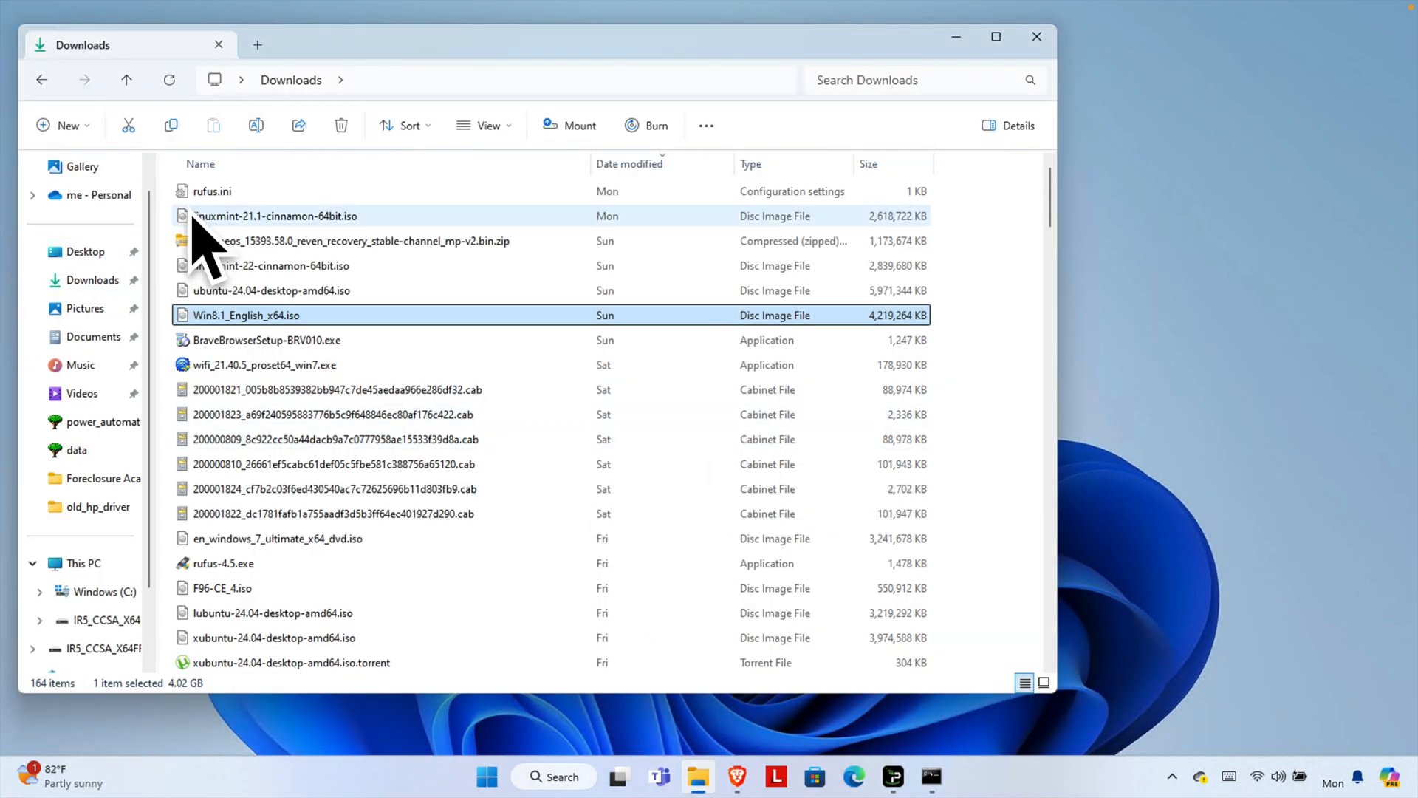
{"action": "scroll", "coordinate": [142, 583], "scroll_direction": "down", "scroll_amount": 2}
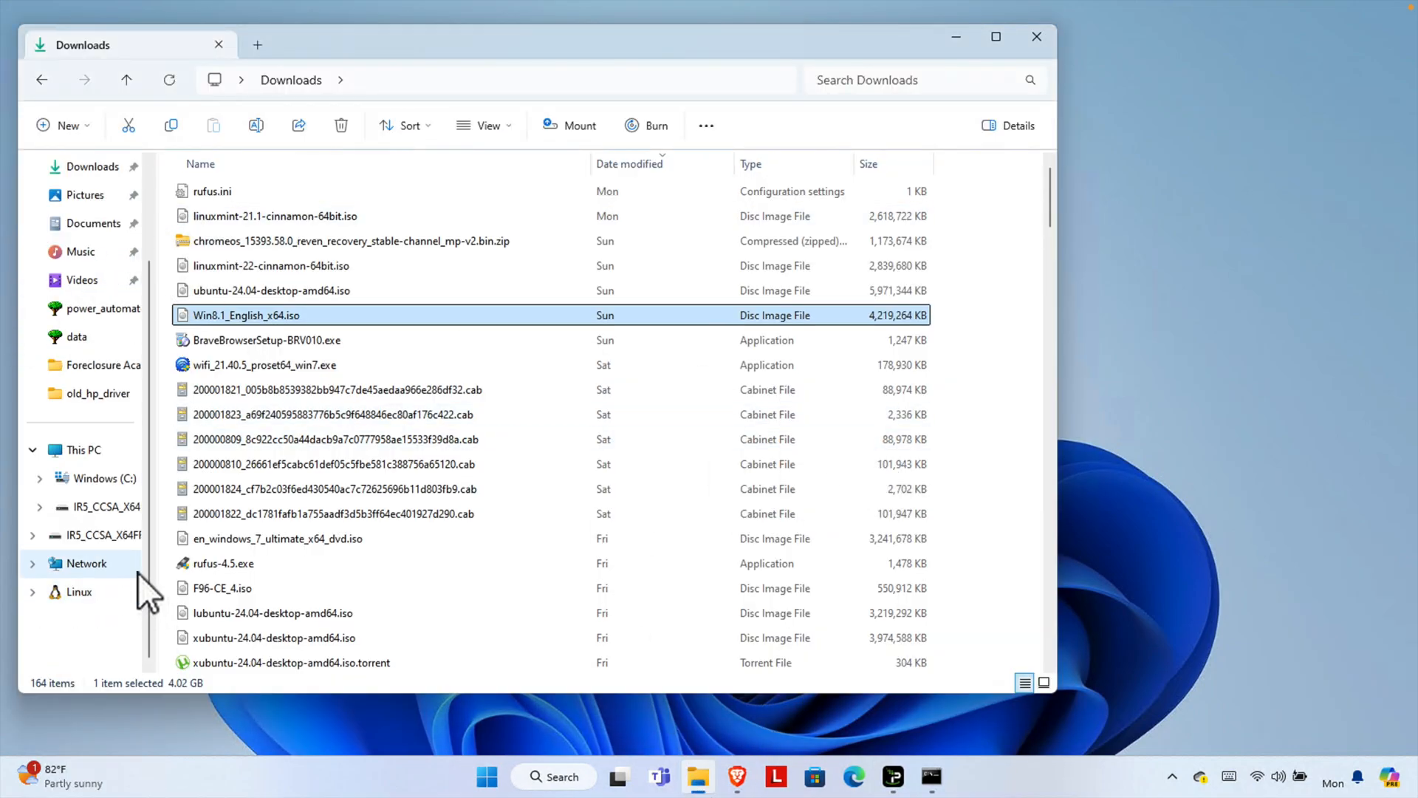
{"action": "left_click", "coordinate": [74, 449]}
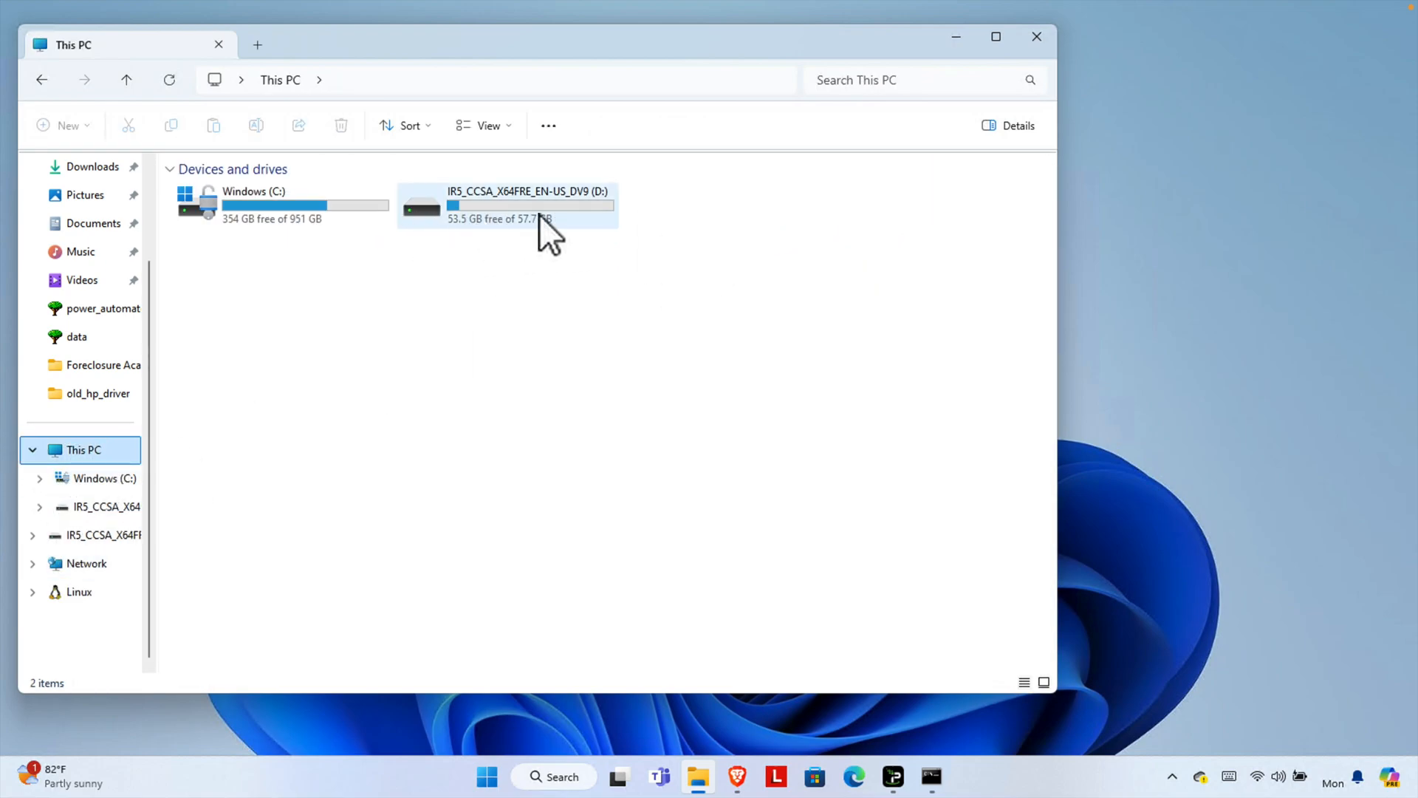
{"action": "left_click", "coordinate": [110, 536]}
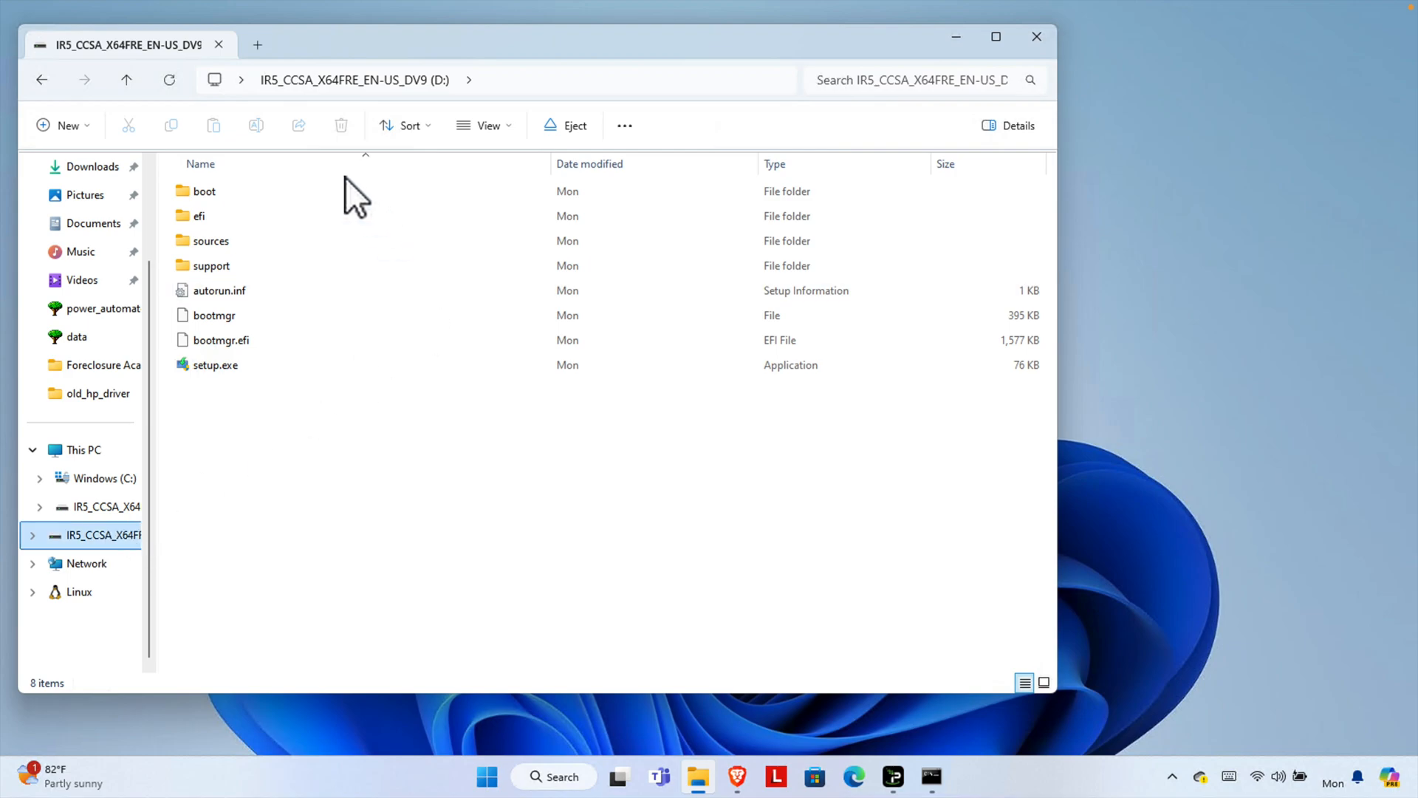